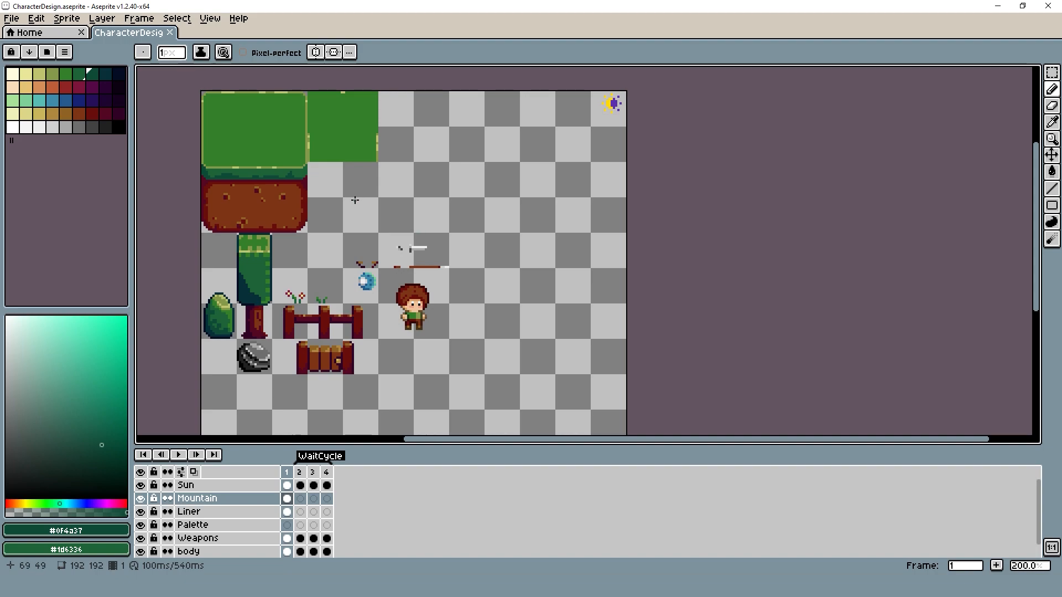
# - Preview the existing character's animation and stop the playback
pyautogui.moveTo(310, 283); pyautogui.dragTo(293, 272)
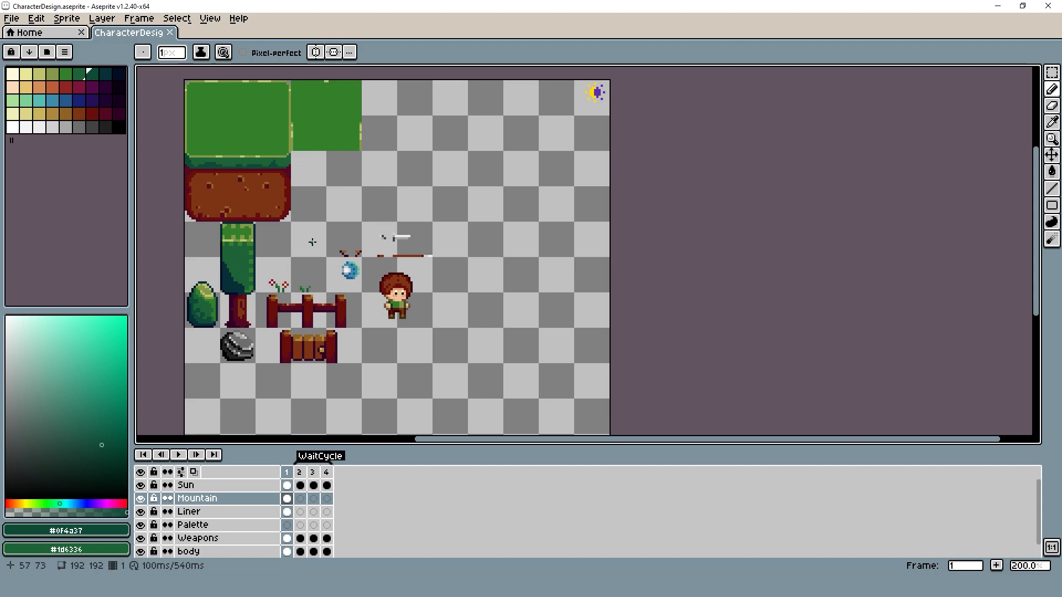
pyautogui.moveTo(390, 227); pyautogui.dragTo(394, 230)
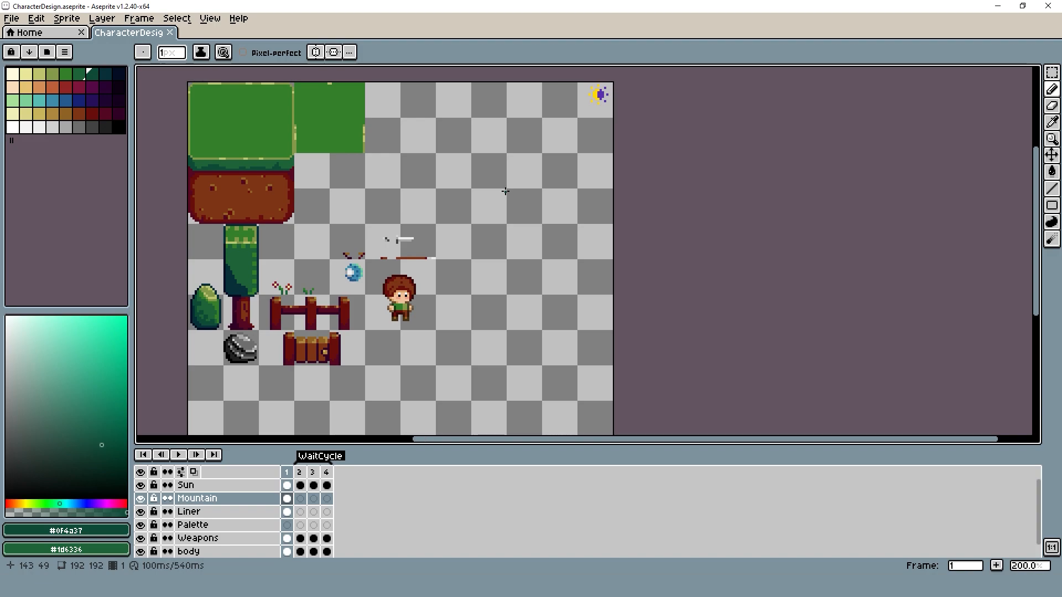
pyautogui.scroll(4, 338, 234)
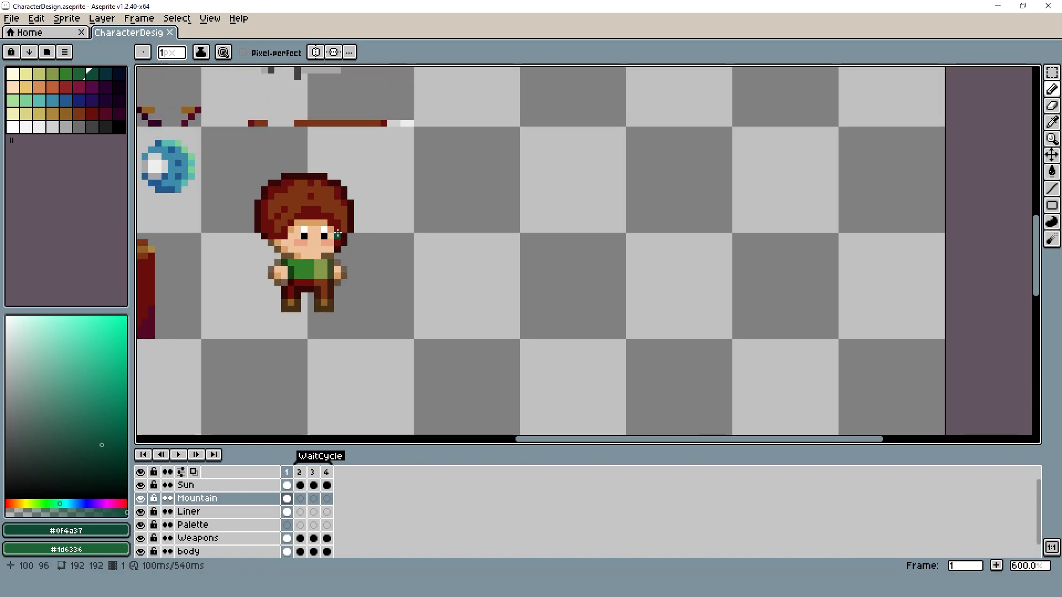
pyautogui.press('Return')
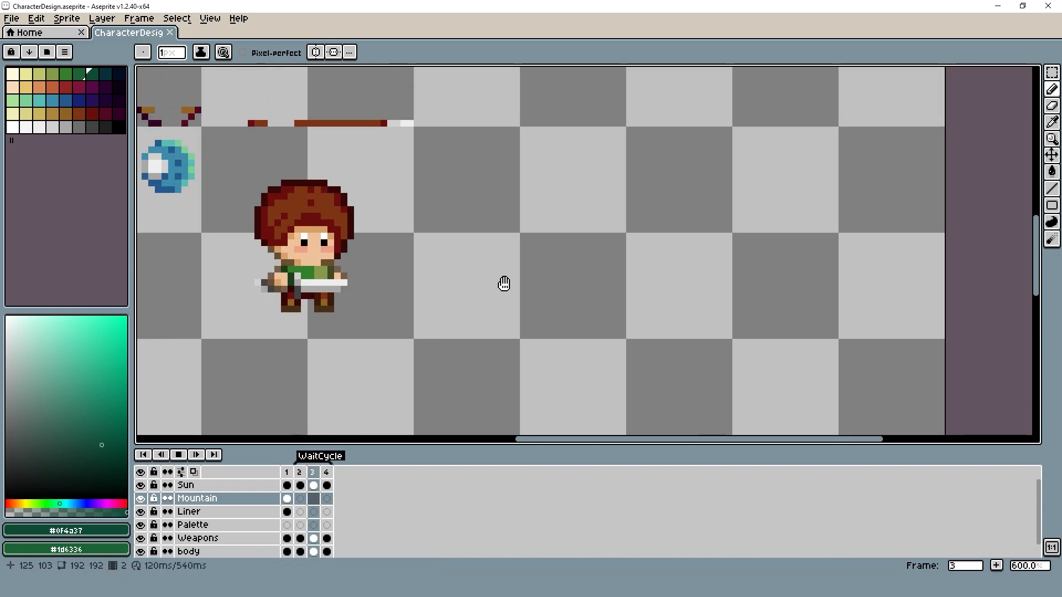
pyautogui.press('Return')
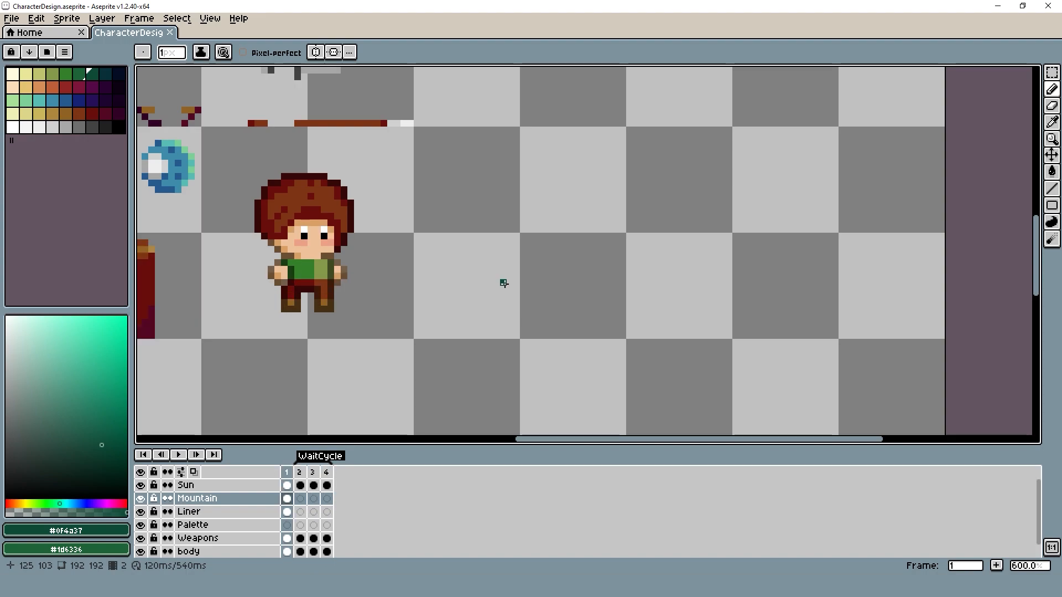
# - Stamp a round off-white head in palette colour Idx-38 beside the existing character, using a 14 px round pencil brush
pyautogui.scroll(-2, 504, 283)
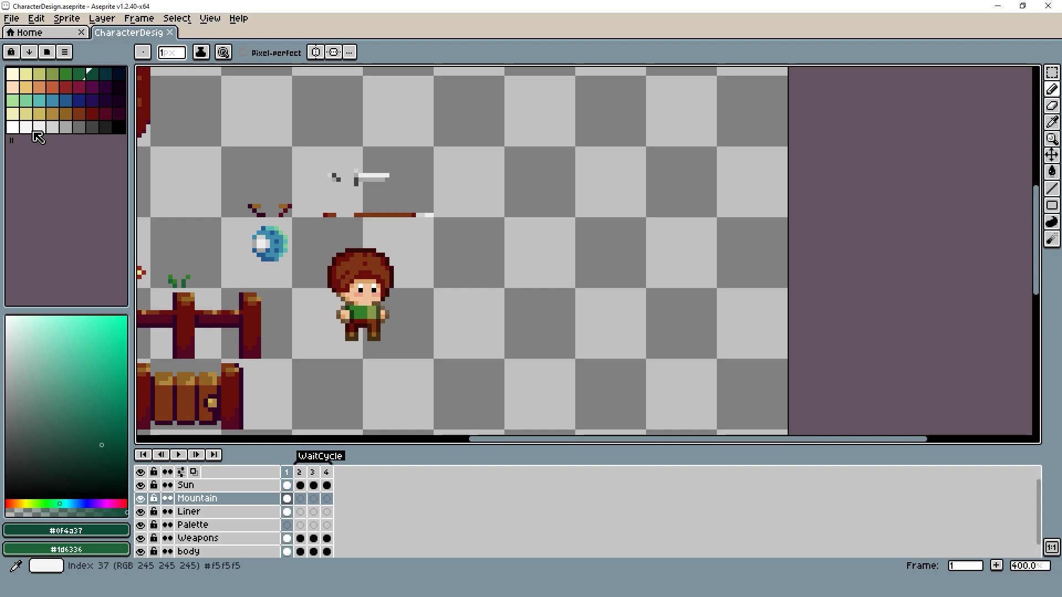
pyautogui.click(39, 129)
pyautogui.scroll(2, 370, 264)
pyautogui.scroll(7, 463, 277)
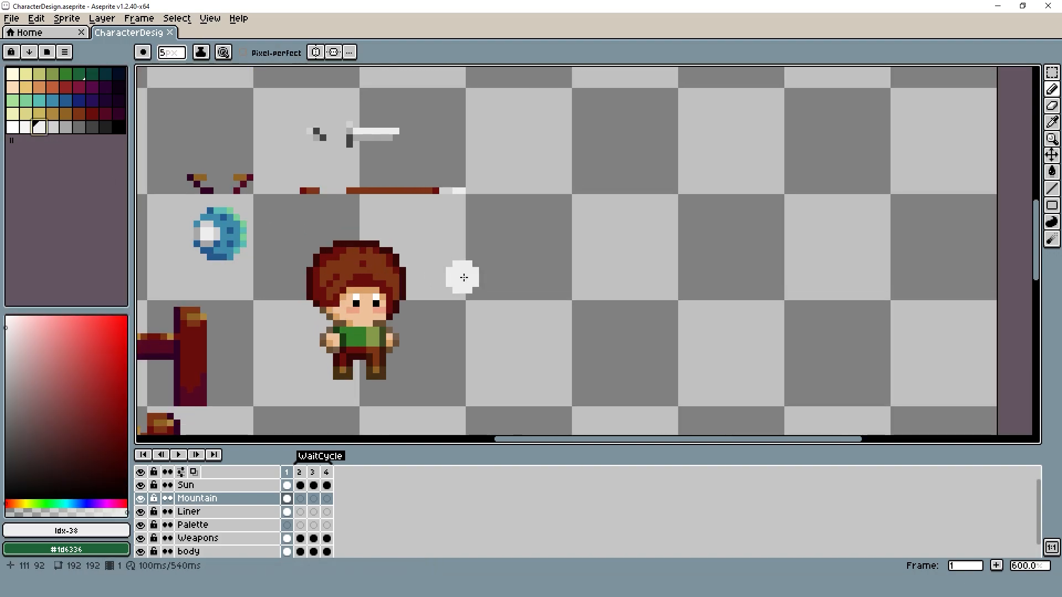
pyautogui.scroll(6, 339, 280)
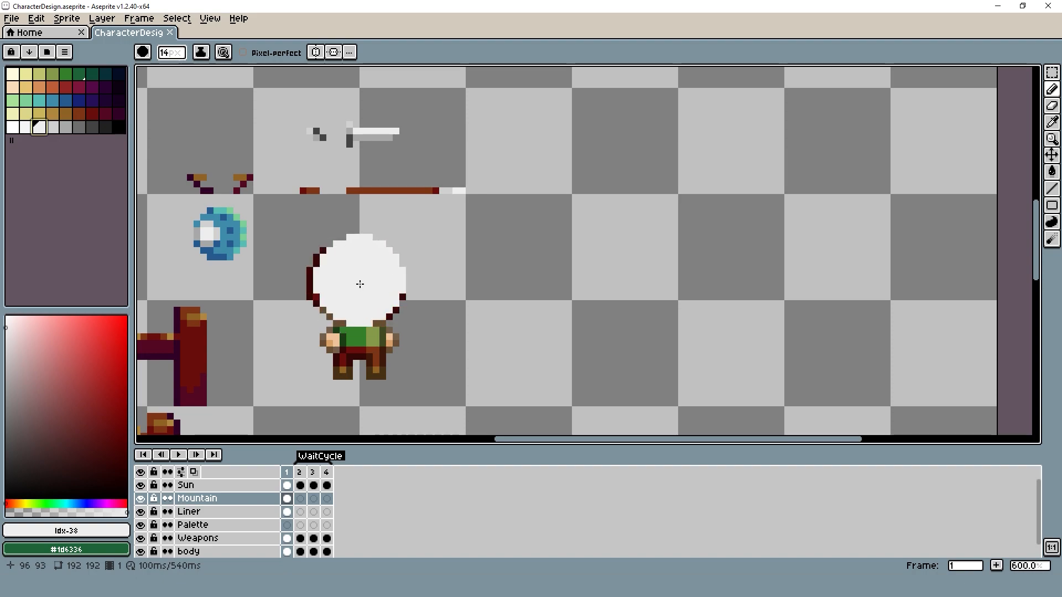
pyautogui.scroll(-2, 359, 288)
pyautogui.scroll(1, 361, 287)
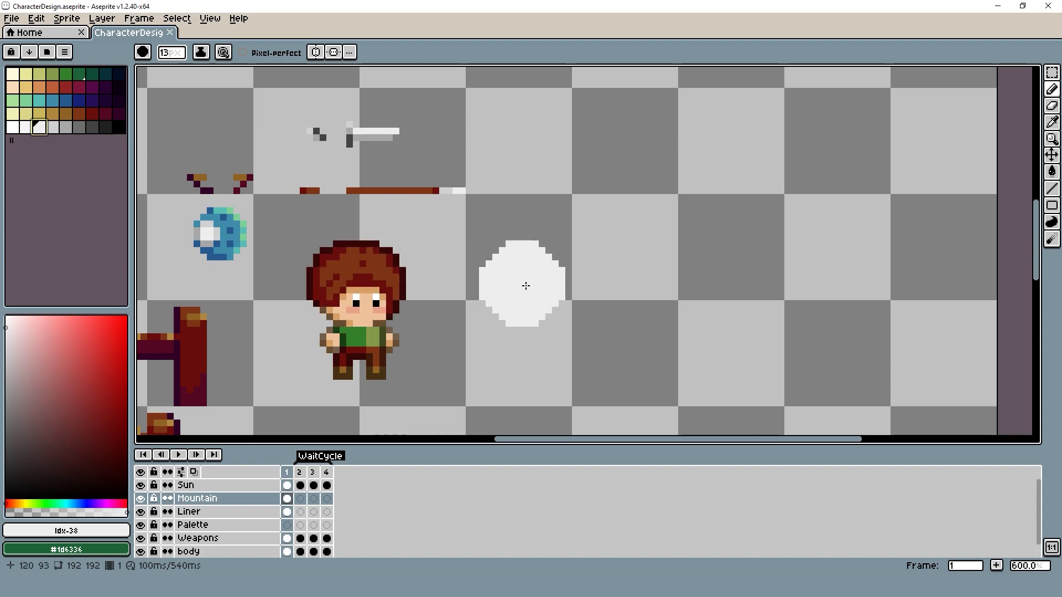
pyautogui.scroll(1, 572, 288)
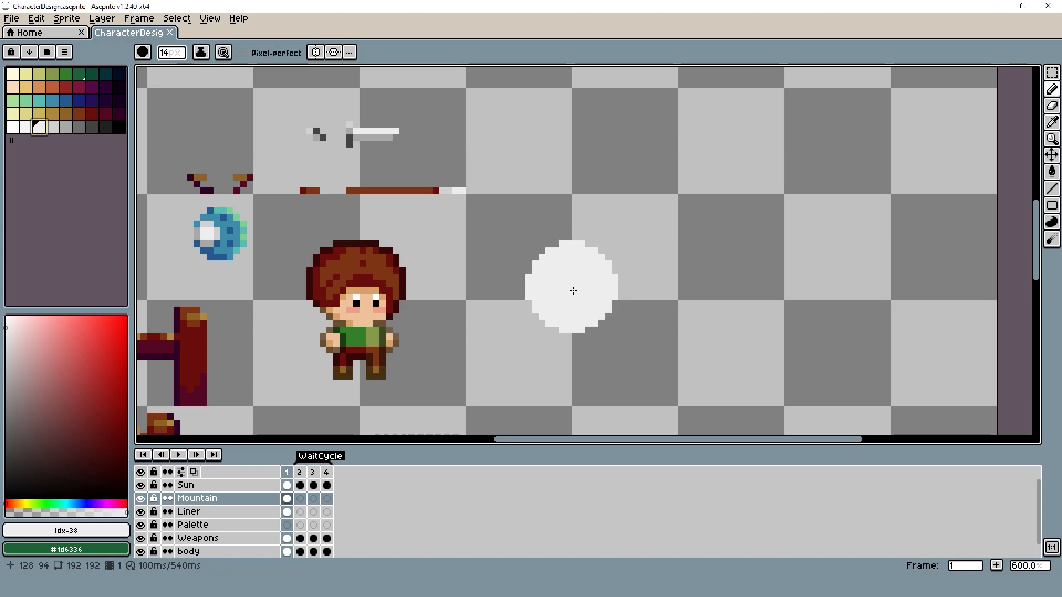
pyautogui.click(573, 290)
pyautogui.moveTo(630, 310); pyautogui.dragTo(527, 268)
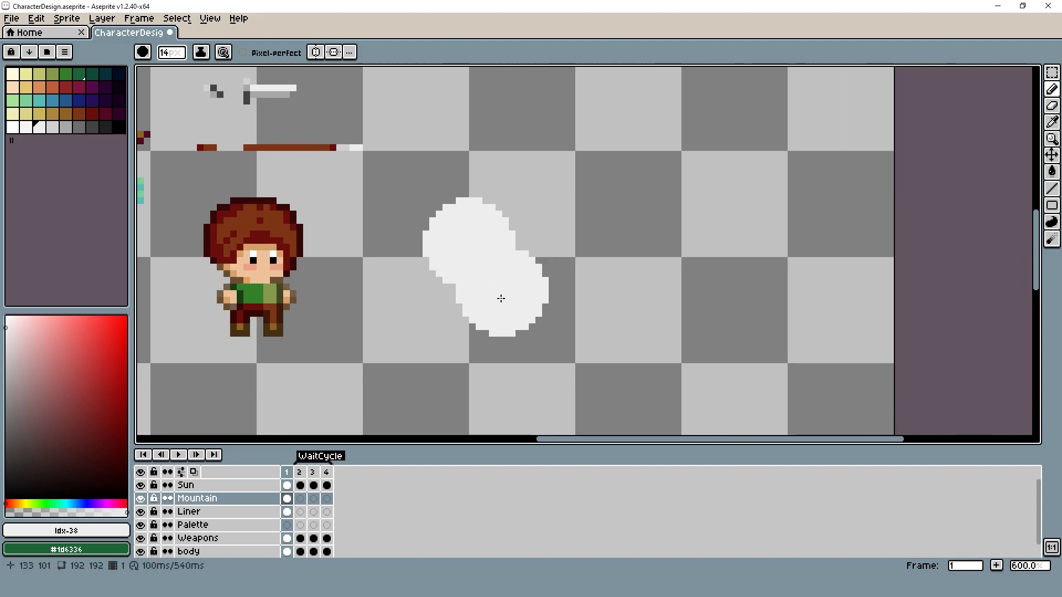
# - Outline a small ribcage directly below the head with a 1 px pencil and fill its interior off-white
pyautogui.press('-')
pyautogui.press('-')
pyautogui.press('-')
pyautogui.press('-')
pyautogui.press('-')
pyautogui.press('-')
pyautogui.press('-')
pyautogui.press('-')
pyautogui.press('-')
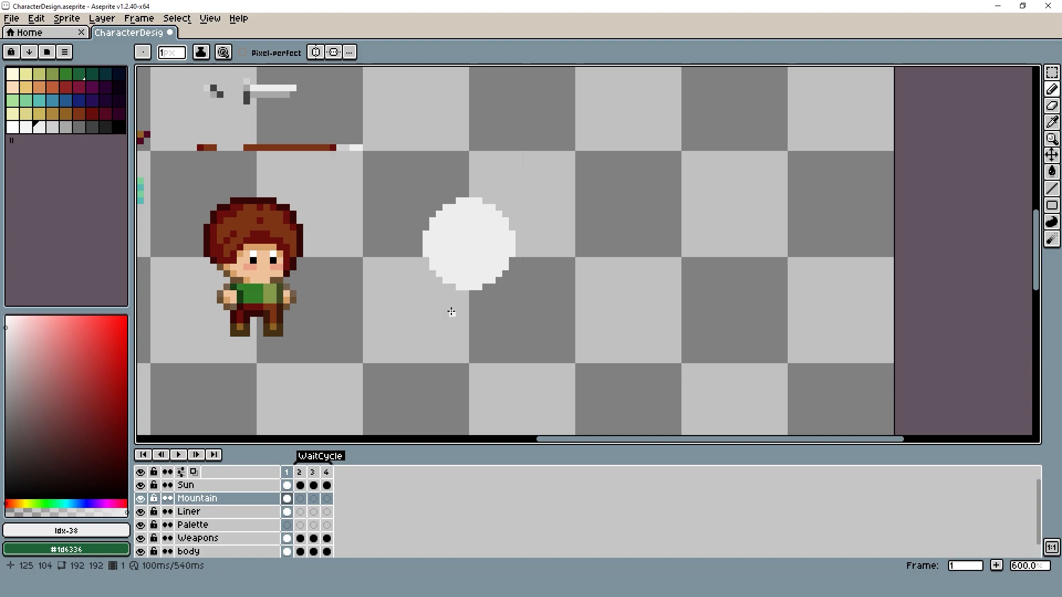
pyautogui.scroll(3, 448, 310)
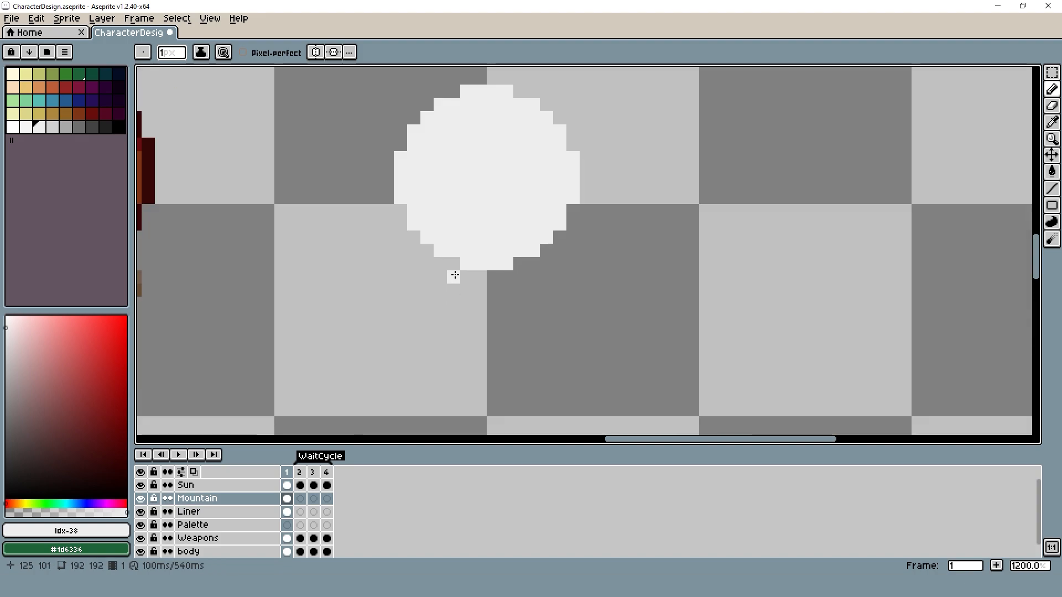
pyautogui.moveTo(454, 275); pyautogui.dragTo(451, 300)
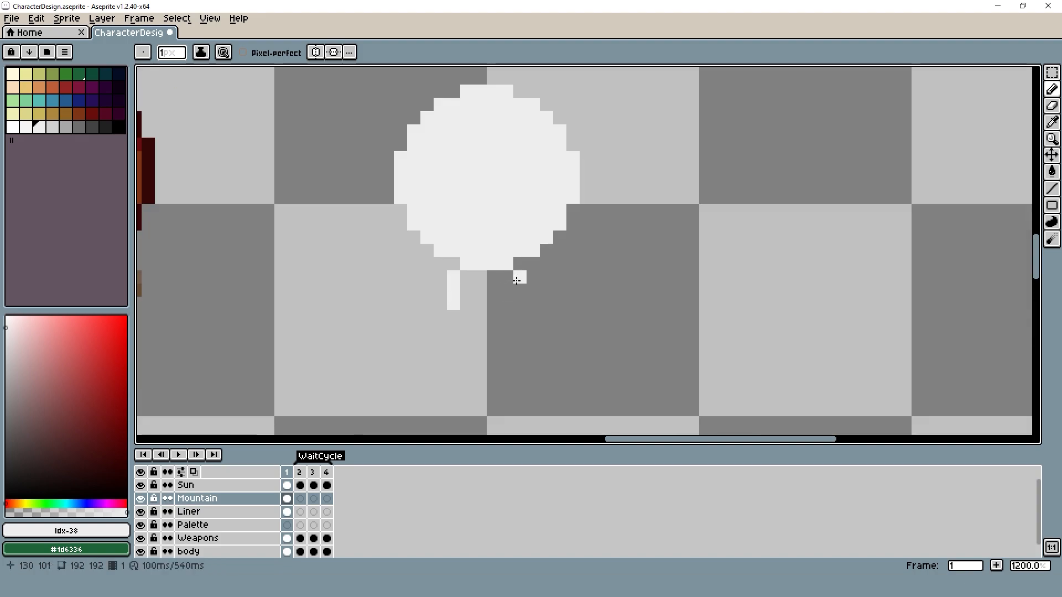
pyautogui.moveTo(515, 281); pyautogui.dragTo(518, 298)
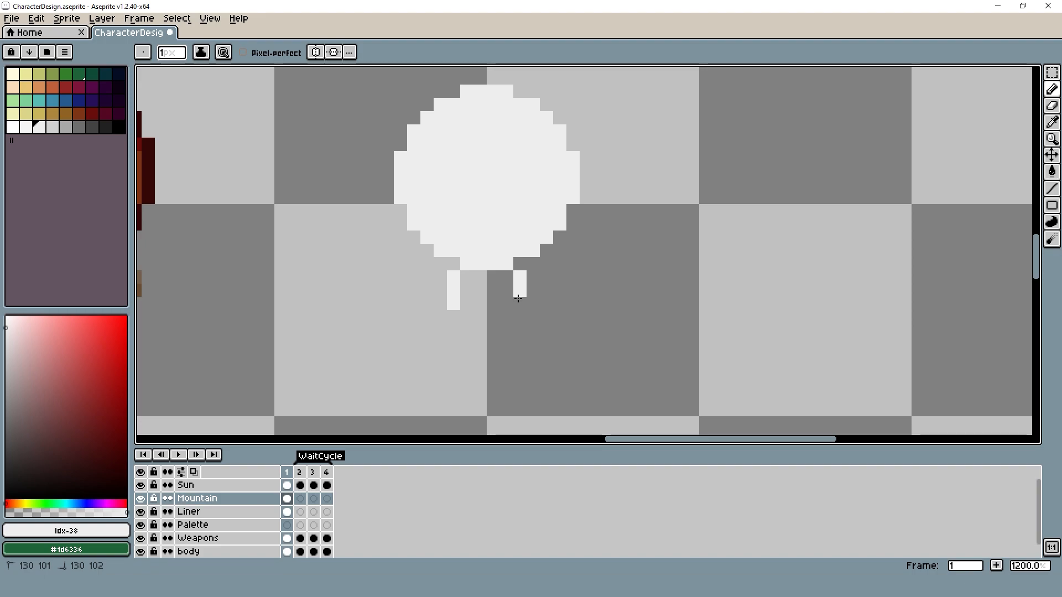
pyautogui.click(464, 318)
pyautogui.moveTo(479, 304); pyautogui.dragTo(493, 304)
pyautogui.click(507, 316)
pyautogui.press('g')
pyautogui.click(486, 288)
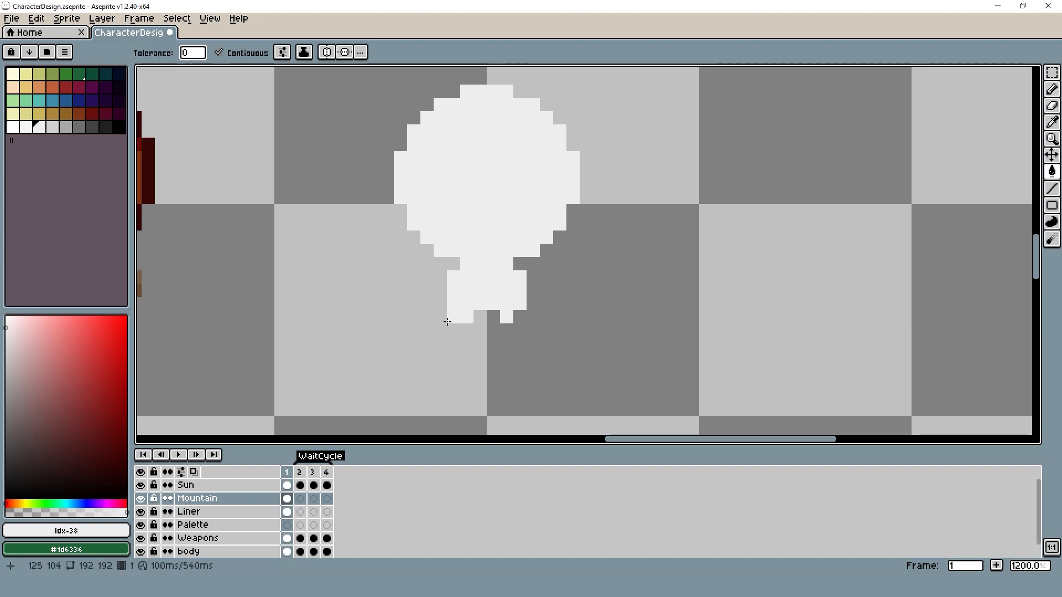
# - Draw a small pelvis shape below the ribcage with the pencil, undoing the stray last pixel
pyautogui.press('b')
pyautogui.moveTo(480, 332); pyautogui.dragTo(507, 344)
pyautogui.click(471, 346)
pyautogui.click(480, 357)
pyautogui.click(493, 356)
pyautogui.click(467, 357)
pyautogui.hotkey('ctrl', 'z')
# - Draw a two-pixel-wide leg under the pelvis's left side with a foot pointing outward, erasing the extra pixel at its inner base
pyautogui.click(456, 360)
pyautogui.click(457, 360)
pyautogui.moveTo(456, 361)
pyautogui.mouseDown()
pyautogui.moveTo(453, 399)
pyautogui.moveTo(457, 369)
pyautogui.moveTo(525, 308)
pyautogui.moveTo(493, 316)
pyautogui.moveTo(672, 358)
pyautogui.mouseUp()
pyautogui.scroll(-2, 509, 335)
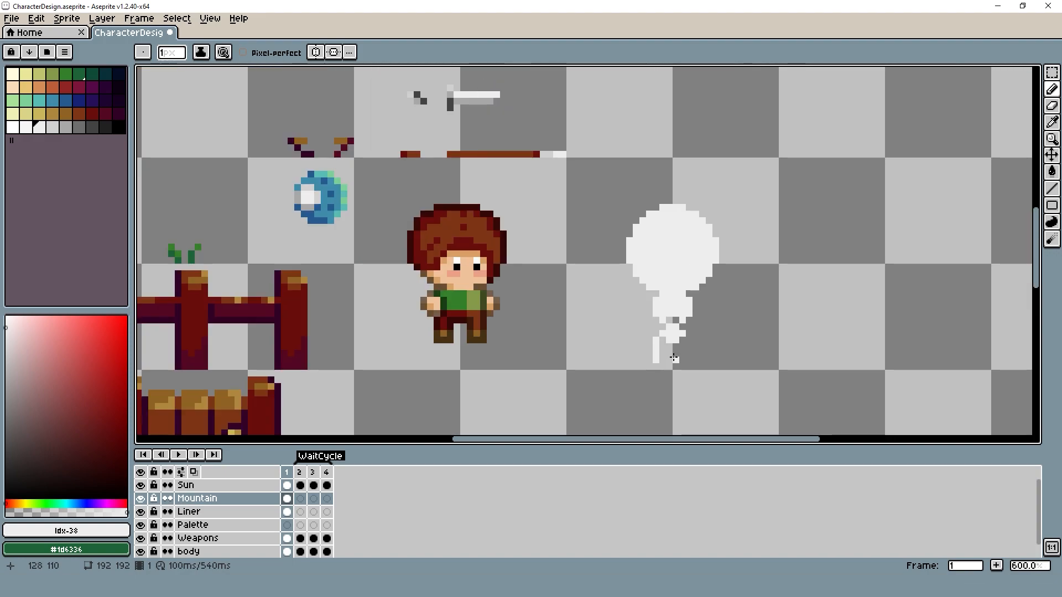
pyautogui.scroll(2, 650, 360)
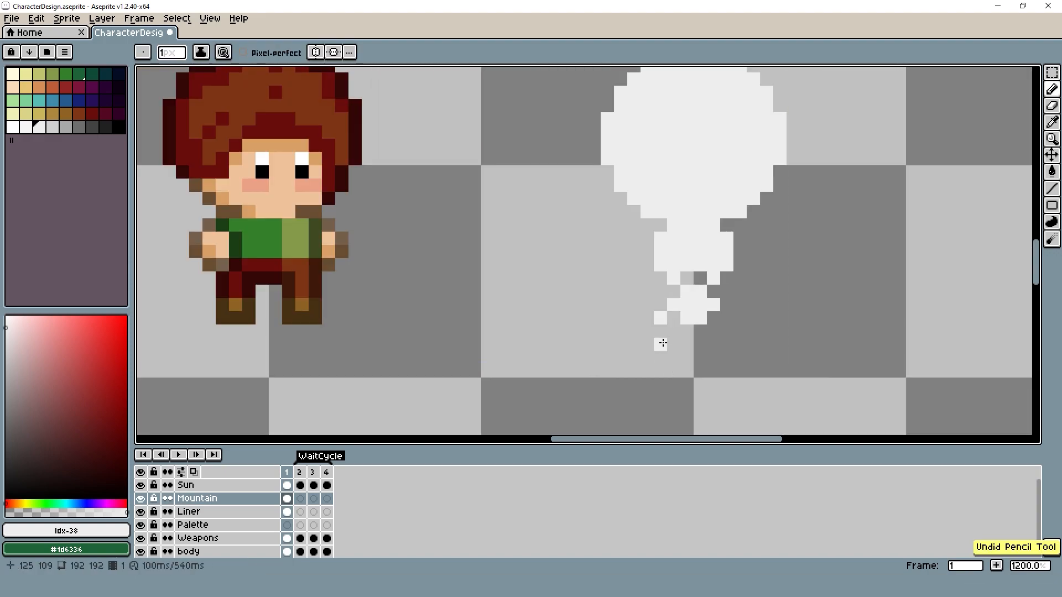
pyautogui.moveTo(685, 339)
pyautogui.mouseDown()
pyautogui.moveTo(571, 367)
pyautogui.moveTo(533, 417)
pyautogui.moveTo(503, 350)
pyautogui.moveTo(558, 370)
pyautogui.moveTo(557, 290)
pyautogui.moveTo(545, 348)
pyautogui.moveTo(555, 374)
pyautogui.mouseUp()
pyautogui.scroll(2, 562, 376)
pyautogui.hotkey('ctrl', 'z')
pyautogui.press('e')
pyautogui.press('b')
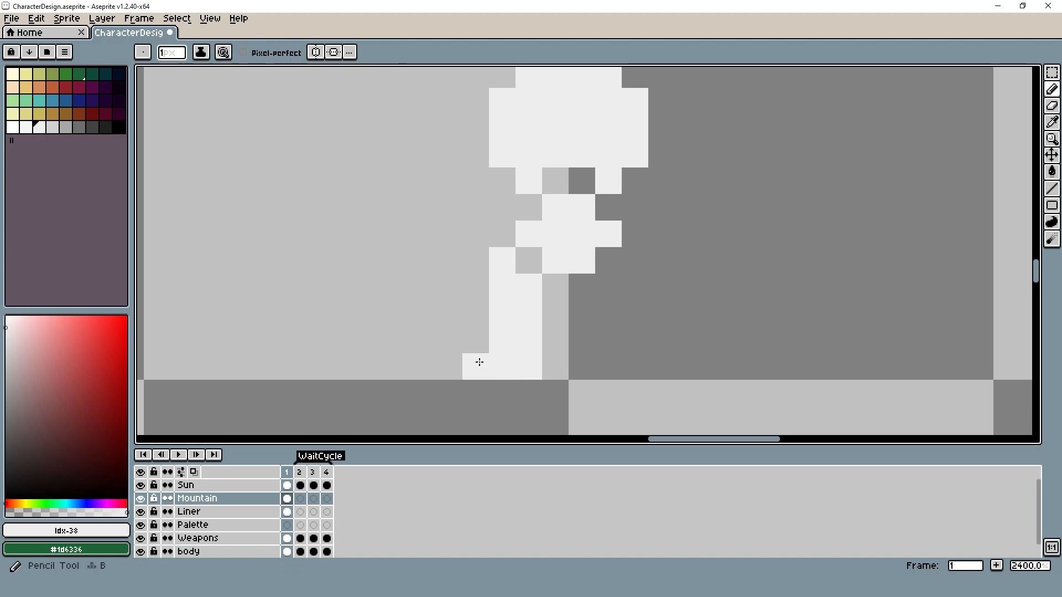
pyautogui.moveTo(478, 363); pyautogui.dragTo(481, 350)
pyautogui.press('e')
pyautogui.click(529, 366)
pyautogui.scroll(-4, 576, 339)
pyautogui.scroll(7, 590, 340)
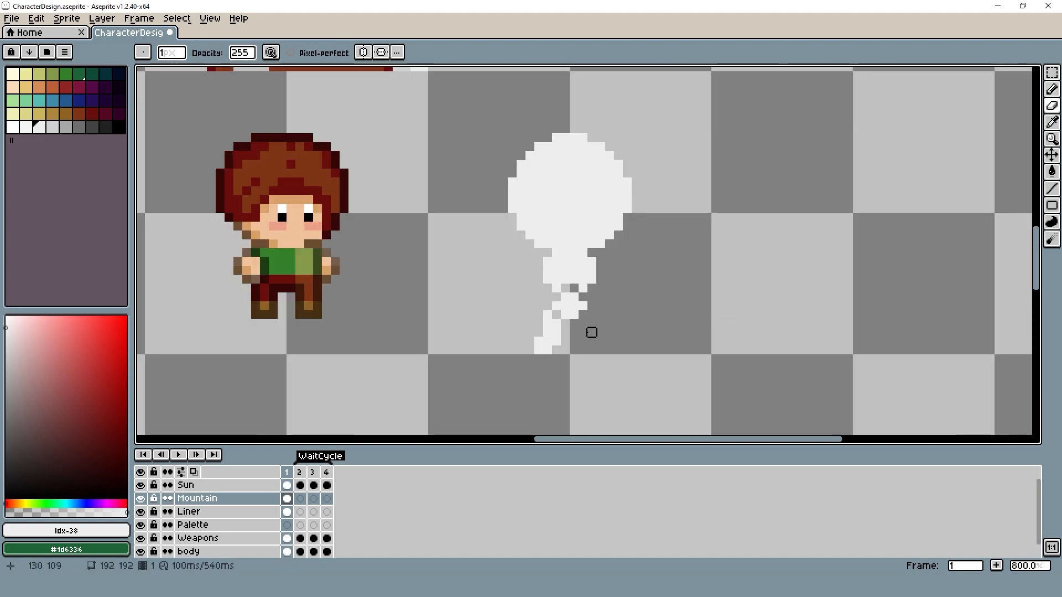
# - Draw the matching leg and outward-pointing foot under the right side of the pelvis
pyautogui.press('b')
pyautogui.moveTo(569, 291)
pyautogui.mouseDown()
pyautogui.moveTo(559, 299)
pyautogui.moveTo(559, 355)
pyautogui.mouseUp()
pyautogui.moveTo(601, 296)
pyautogui.mouseDown()
pyautogui.moveTo(598, 401)
pyautogui.moveTo(607, 293)
pyautogui.mouseUp()
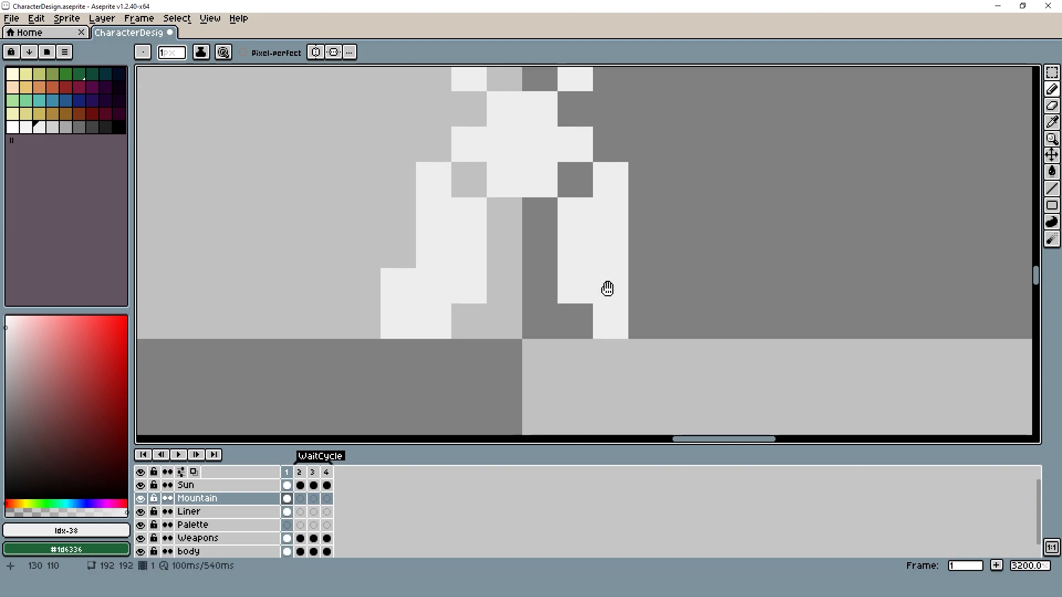
pyautogui.scroll(-6, 635, 287)
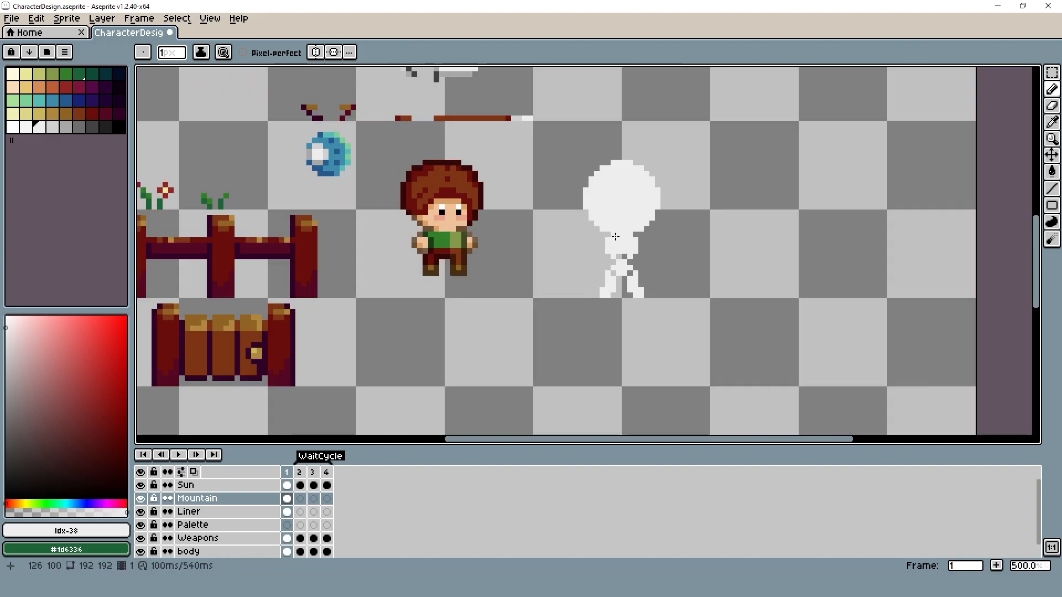
# - Try drawing shoulders and thin arms curving in toward the hips on both sides of the ribcage
pyautogui.scroll(2, 615, 237)
pyautogui.scroll(-2, 595, 247)
pyautogui.scroll(4, 609, 243)
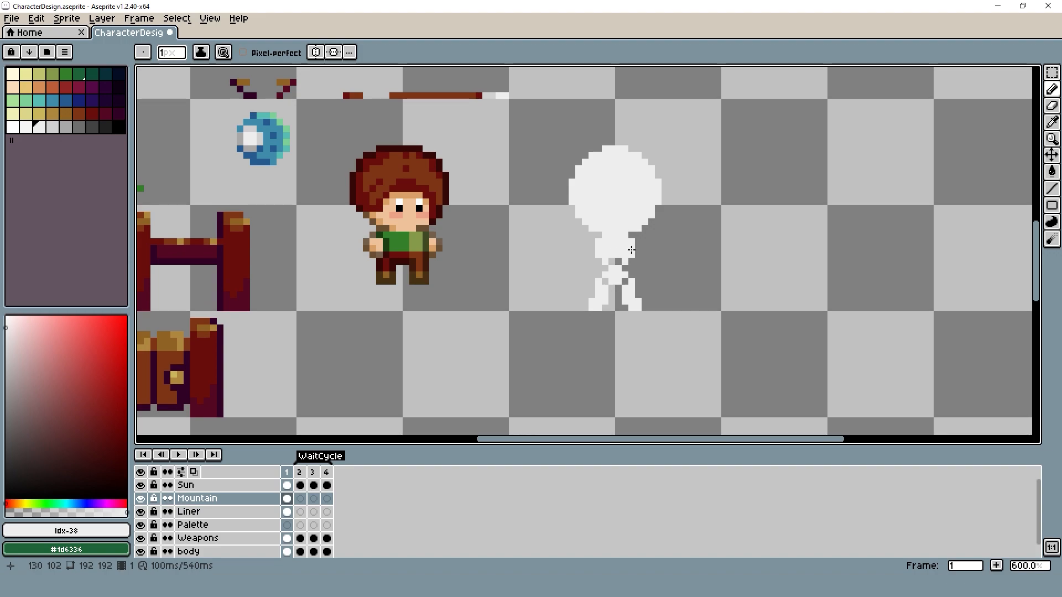
pyautogui.scroll(-2, 730, 194)
pyautogui.scroll(3, 617, 210)
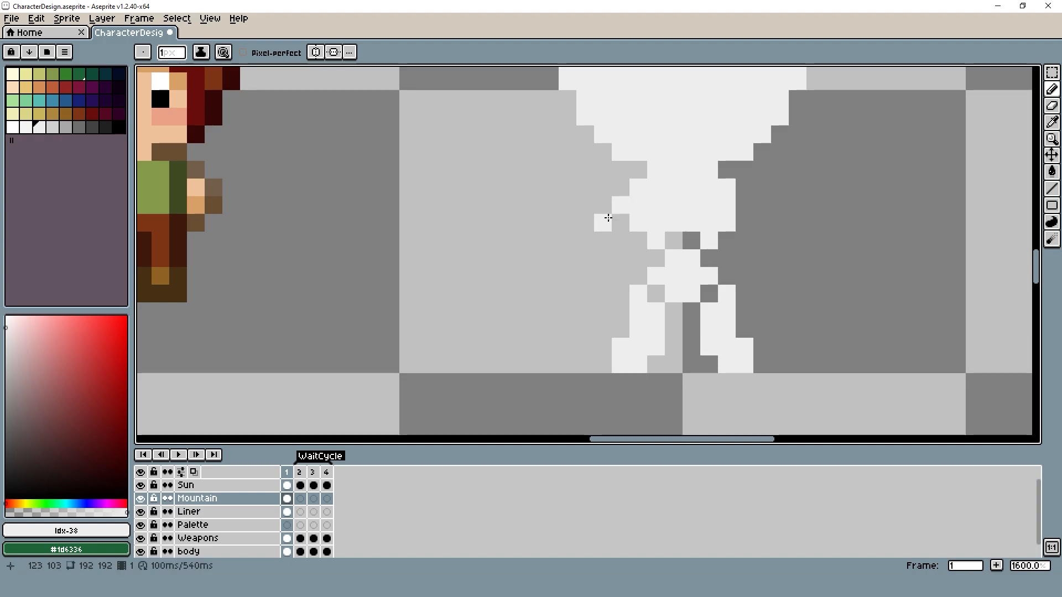
pyautogui.moveTo(611, 270); pyautogui.dragTo(623, 267)
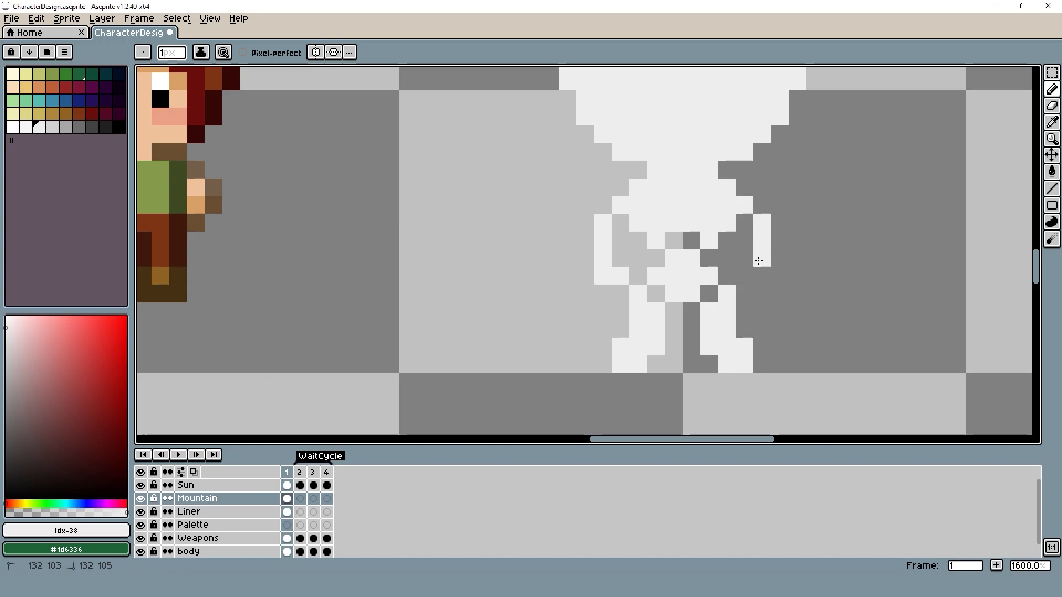
pyautogui.scroll(-4, 773, 277)
pyautogui.scroll(1, 774, 277)
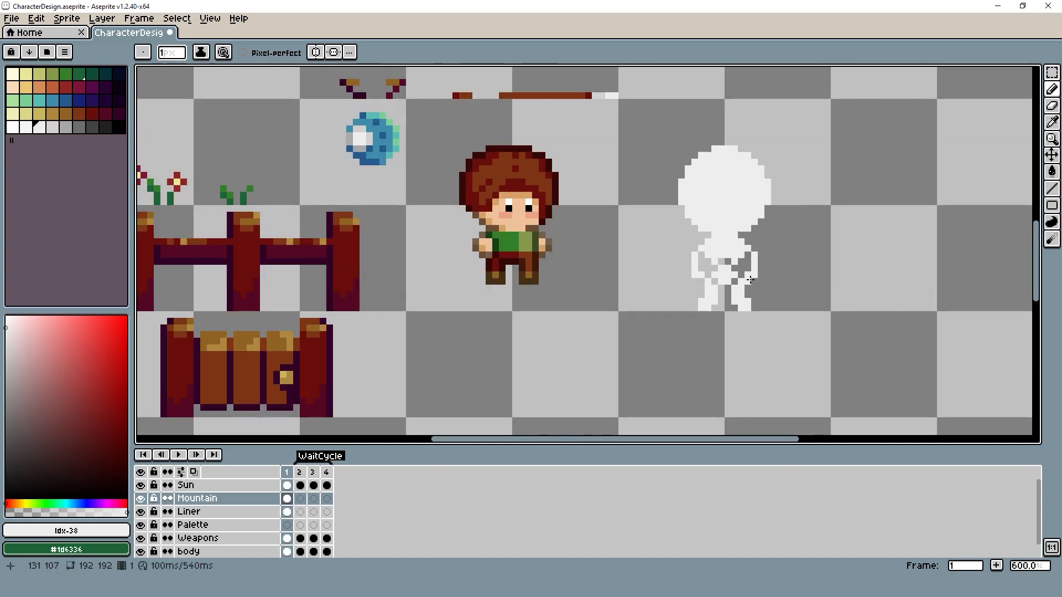
pyautogui.press('e')
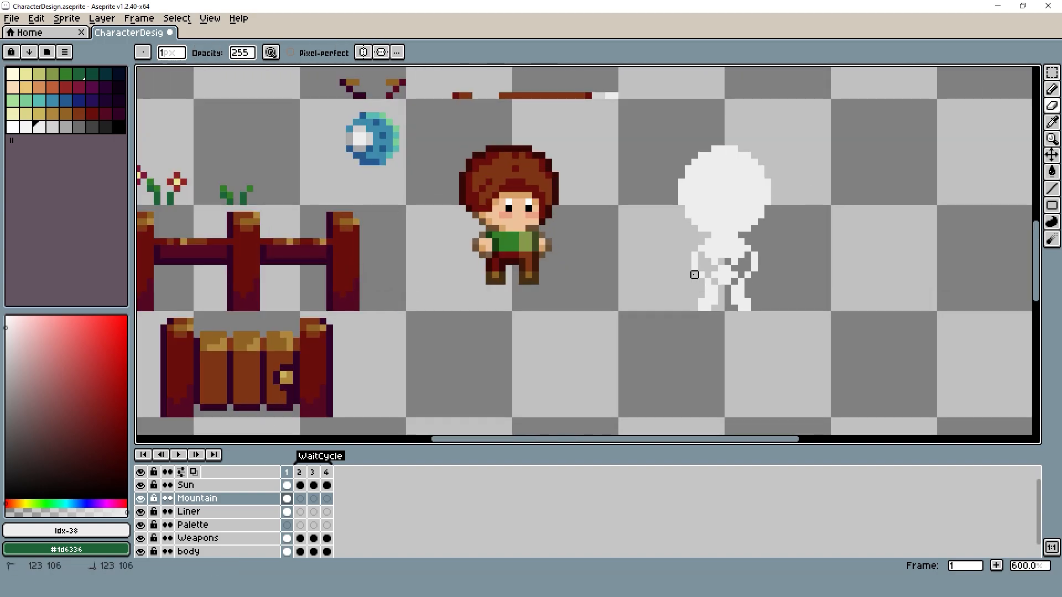
# - Try reshaping the forearms and hands with extra pixels, and undo all the shoulder and arm strokes
pyautogui.scroll(-1, 683, 294)
pyautogui.scroll(5, 686, 285)
pyautogui.press('b')
pyautogui.moveTo(690, 282); pyautogui.dragTo(687, 268)
pyautogui.moveTo(834, 278)
pyautogui.mouseDown()
pyautogui.moveTo(865, 267)
pyautogui.moveTo(678, 294)
pyautogui.moveTo(852, 296)
pyautogui.moveTo(828, 295)
pyautogui.moveTo(770, 252)
pyautogui.mouseUp()
pyautogui.click(700, 295)
pyautogui.click(827, 295)
pyautogui.scroll(-5, 829, 293)
pyautogui.hotkey('ctrl', 'z')
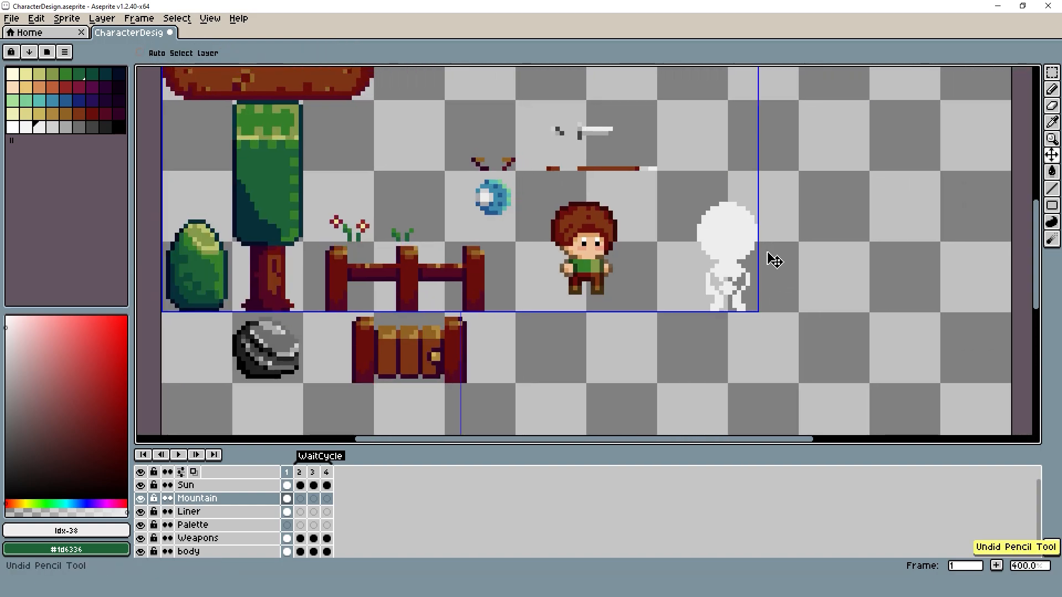
pyautogui.hotkey('ctrl', 'z')
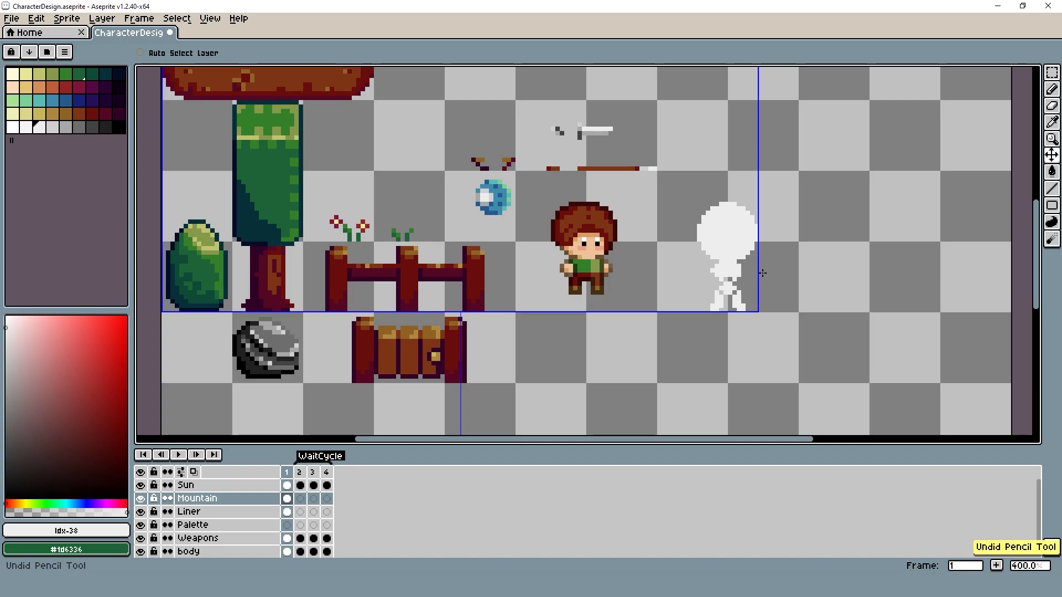
# - Draw a thin vertical arm on each side of the ribcage, about five pixels long, with outward pixels at the elbows and a left hand
pyautogui.scroll(3, 762, 273)
pyautogui.moveTo(739, 272); pyautogui.dragTo(741, 309)
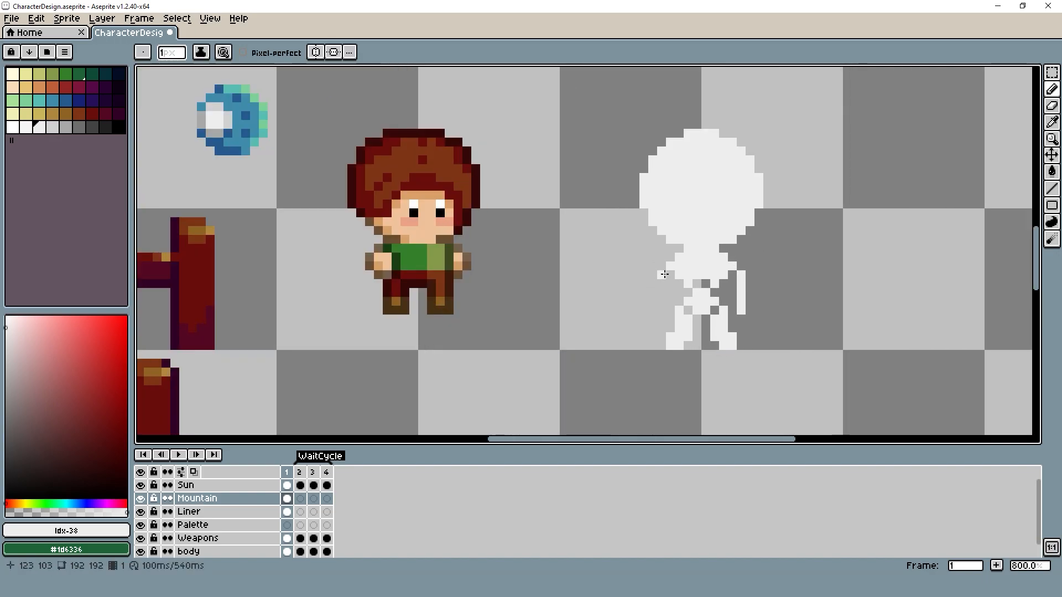
pyautogui.moveTo(664, 274); pyautogui.dragTo(661, 287)
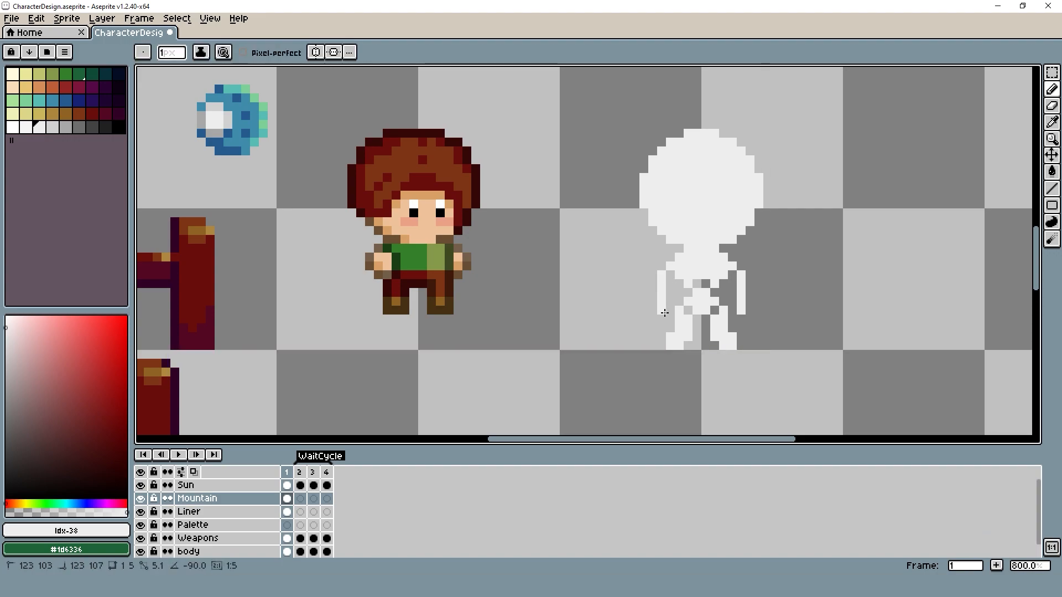
pyautogui.click(750, 291)
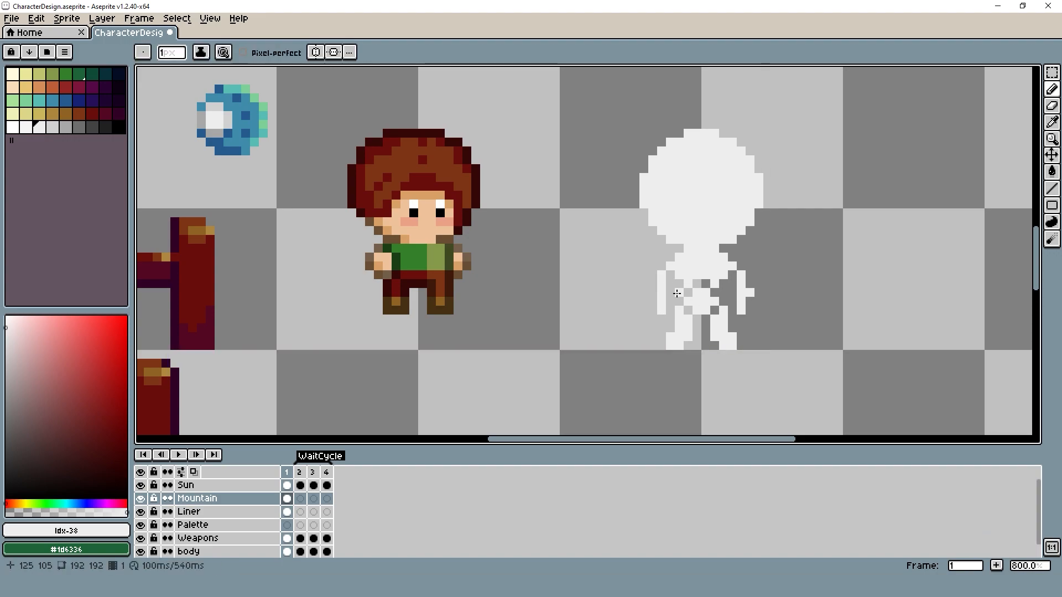
pyautogui.click(653, 317)
pyautogui.moveTo(658, 316); pyautogui.dragTo(653, 326)
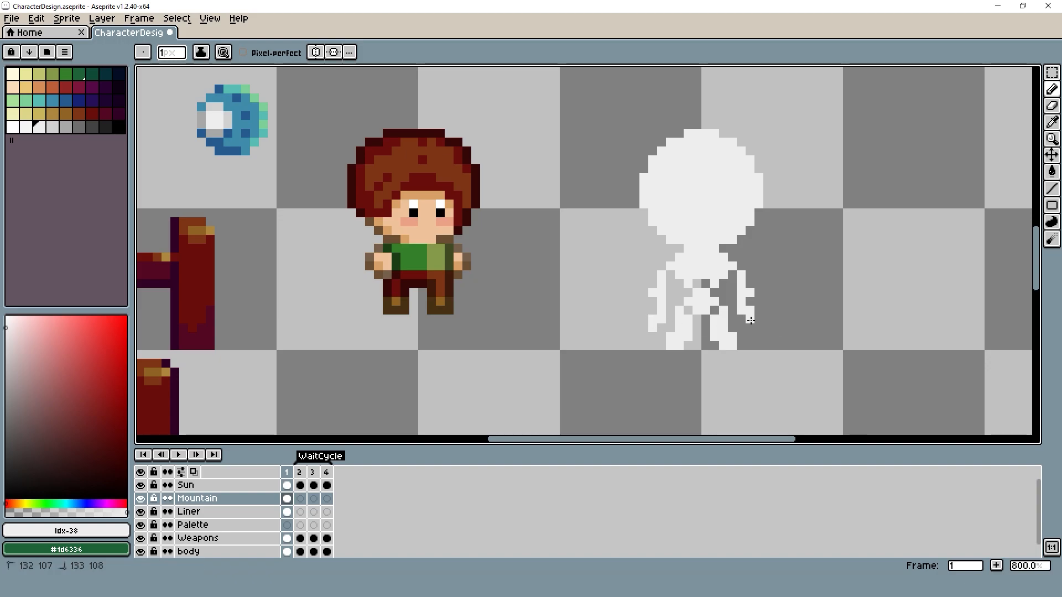
# - Thicken both forearms outward into two-pixel-wide hands and erase the extra pixels at the arm ends
pyautogui.scroll(-4, 763, 313)
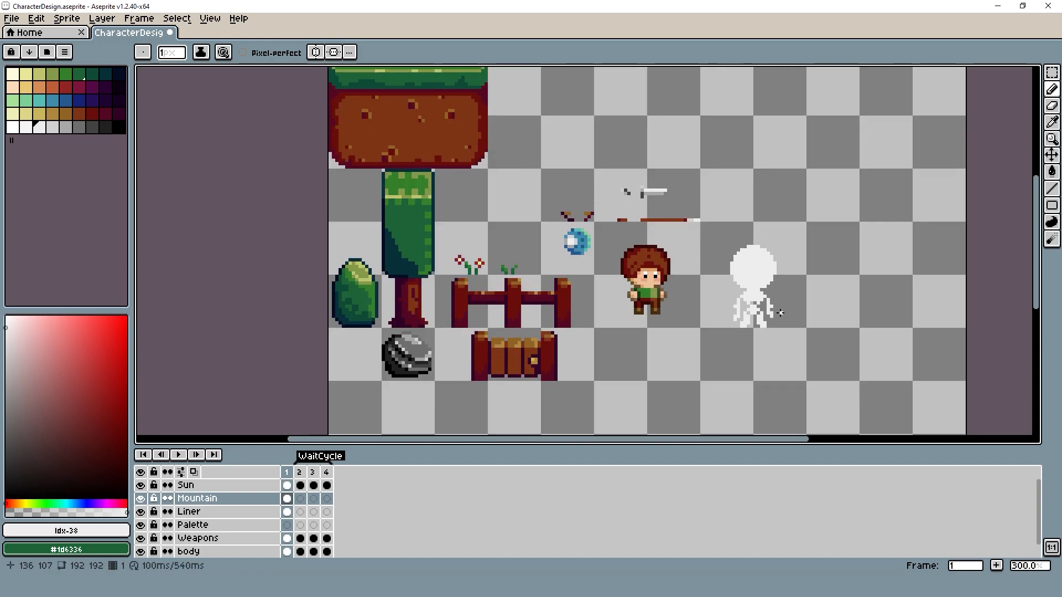
pyautogui.scroll(6, 780, 313)
pyautogui.press('e')
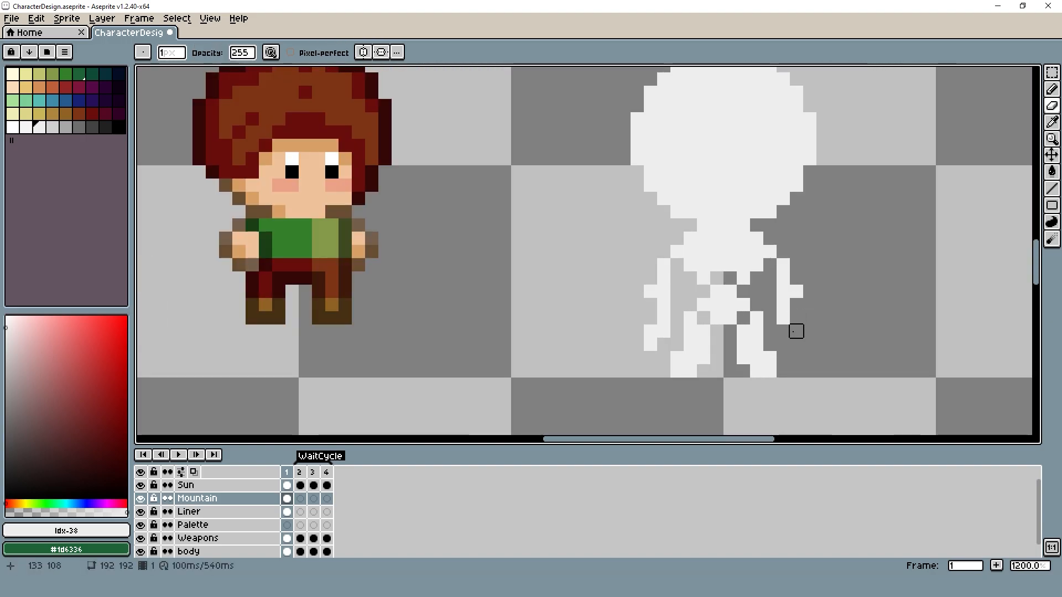
pyautogui.press('b')
pyautogui.click(791, 311)
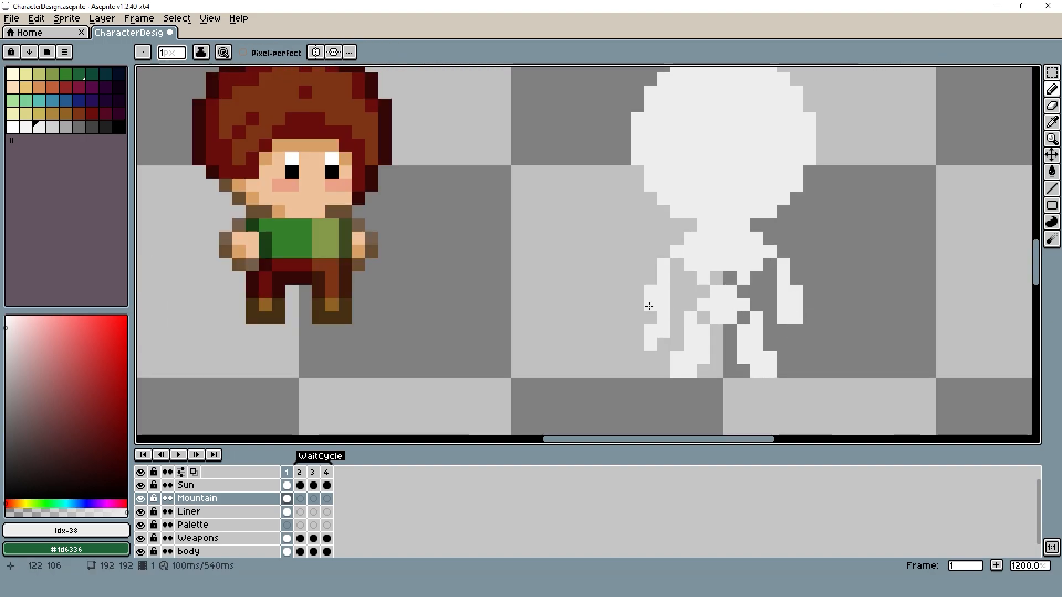
pyautogui.press('e')
pyautogui.moveTo(652, 329); pyautogui.dragTo(661, 332)
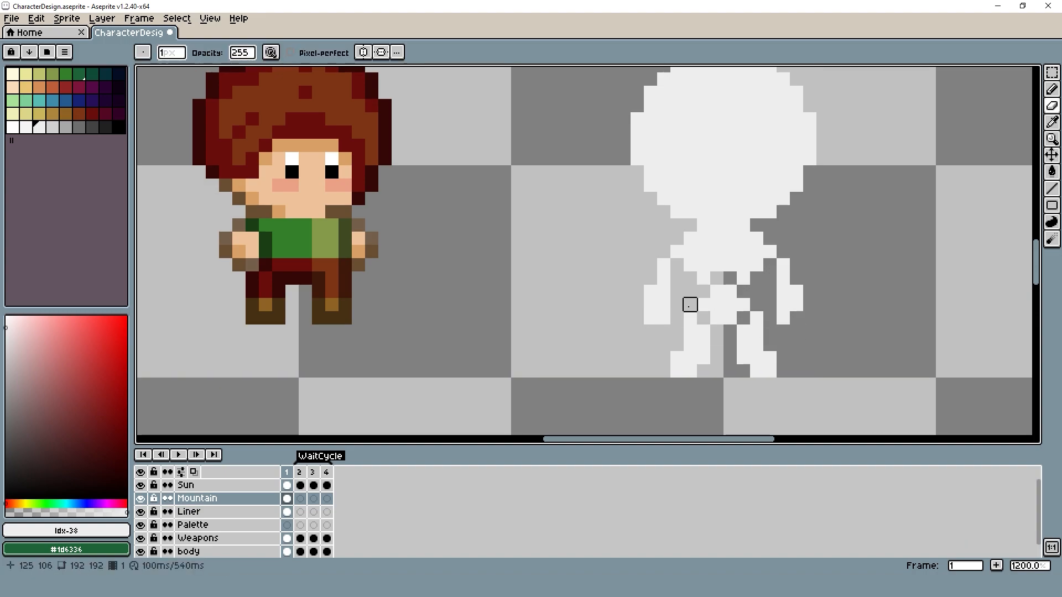
pyautogui.press('b')
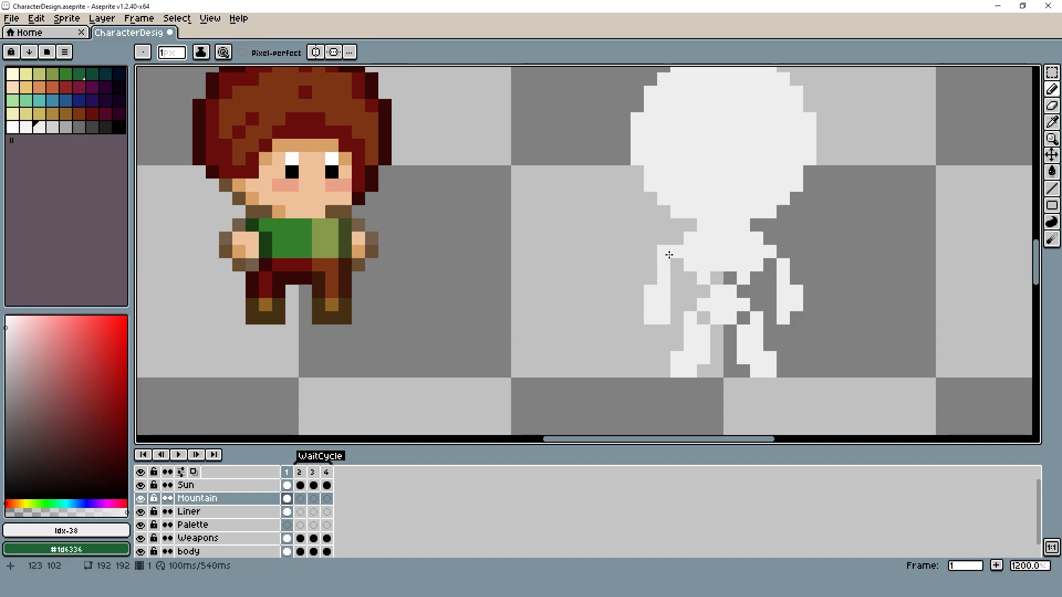
# - Shrink the skull by shifting its top half down and trimming its sides to about ten pixels wide
pyautogui.scroll(-4, 795, 265)
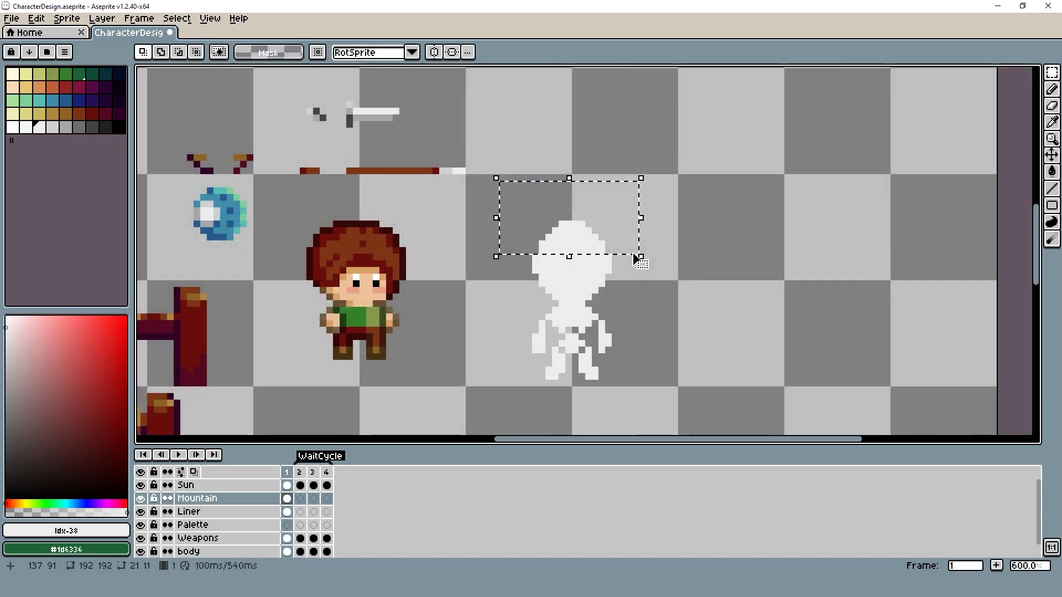
pyautogui.press('Down')
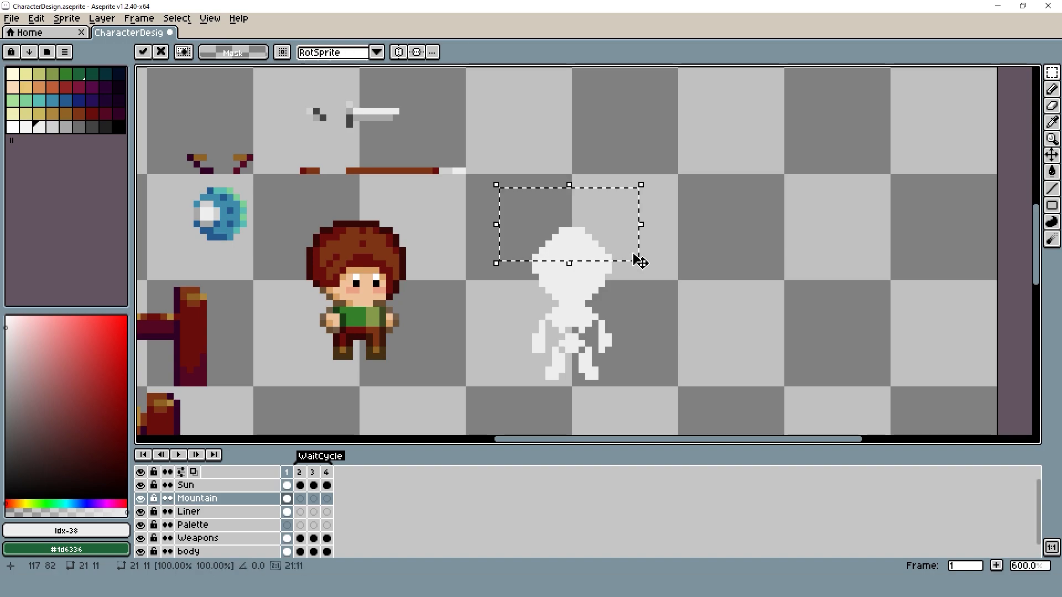
pyautogui.hotkey('ctrl', 'd')
pyautogui.scroll(3, 636, 260)
pyautogui.press('e')
pyautogui.scroll(-5, 460, 249)
pyautogui.scroll(1, 463, 268)
pyautogui.scroll(1, 463, 268)
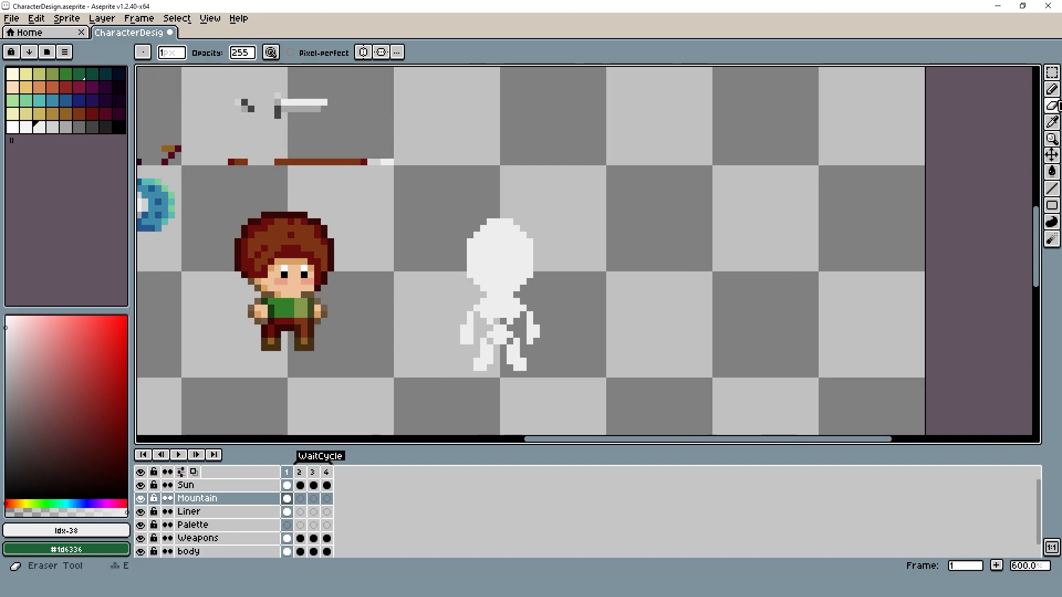
# - Move the whole skeleton up about three pixels, level with the existing character's feet
pyautogui.press('m')
pyautogui.moveTo(438, 190); pyautogui.dragTo(589, 394)
pyautogui.moveTo(511, 347); pyautogui.dragTo(506, 318)
pyautogui.hotkey('ctrl', 'd')
pyautogui.scroll(2, 529, 268)
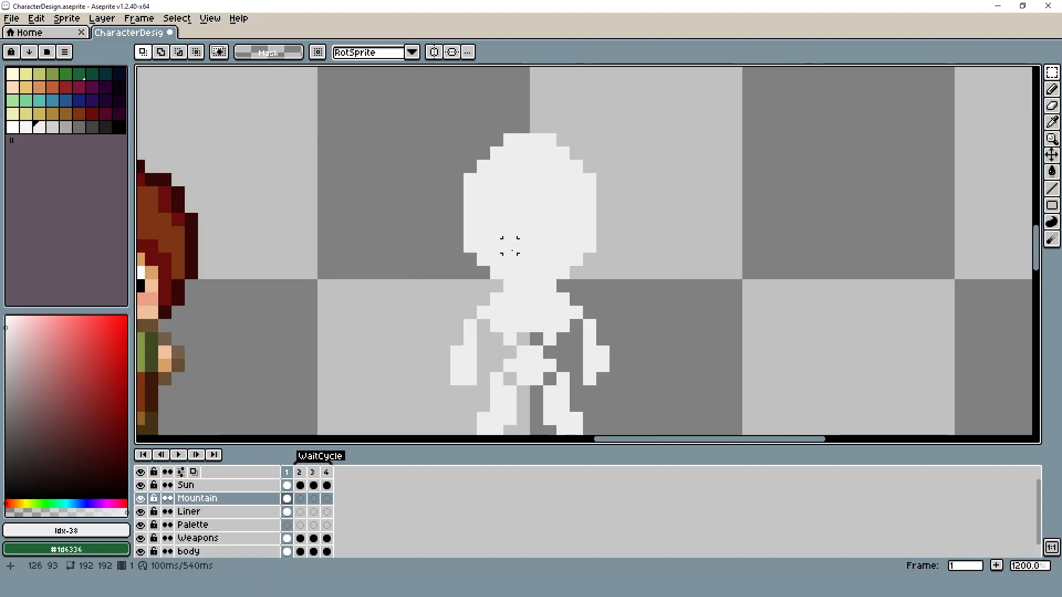
# - Stamp two near-black (Idx-43) eye sockets on the skull with a 2 px Pencil, leaving two pixels between them
pyautogui.press('b')
pyautogui.keyDown('alt'); pyautogui.click(526, 206); pyautogui.keyUp('alt')
pyautogui.click(79, 126)
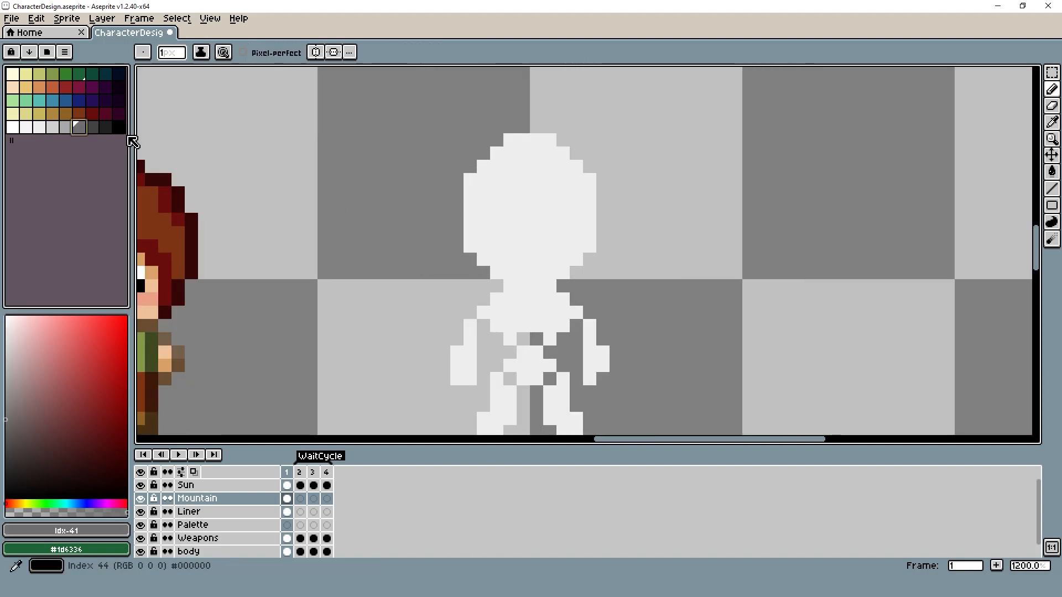
pyautogui.press('+')
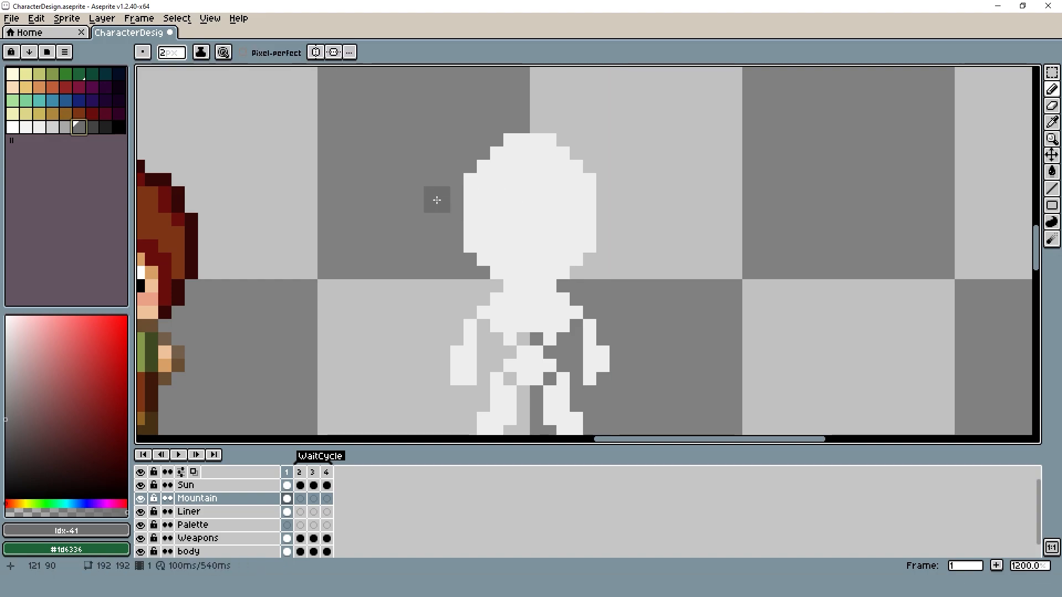
pyautogui.click(106, 127)
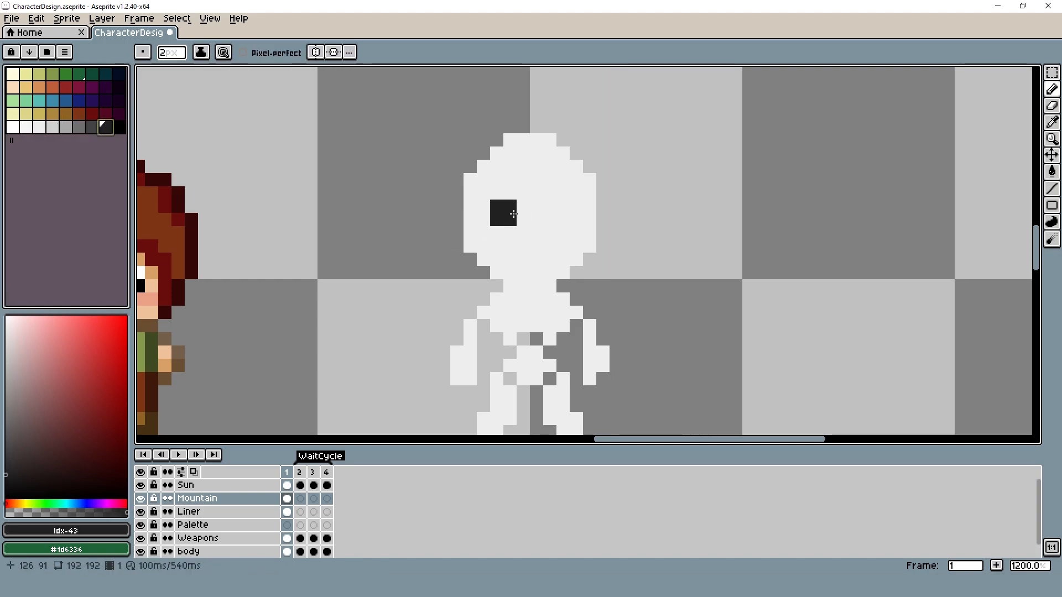
pyautogui.moveTo(513, 214); pyautogui.dragTo(629, 222)
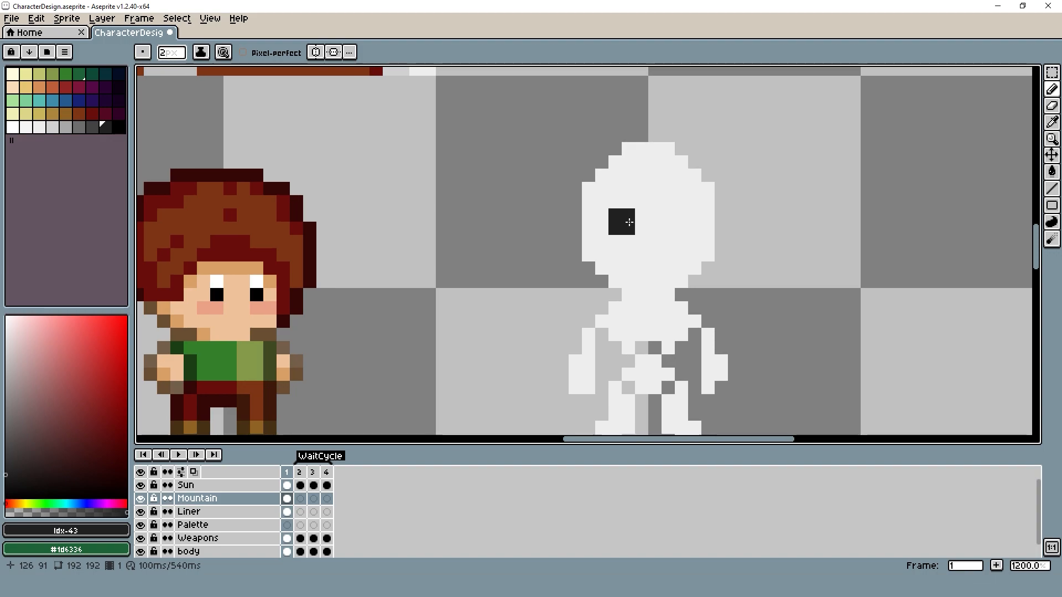
pyautogui.click(628, 222)
pyautogui.click(661, 222)
pyautogui.click(675, 223)
# - Shade the outer and bottom edges of both eye sockets in dark grey (Idx-42) with a 1 px Pencil
pyautogui.press('-')
pyautogui.click(92, 127)
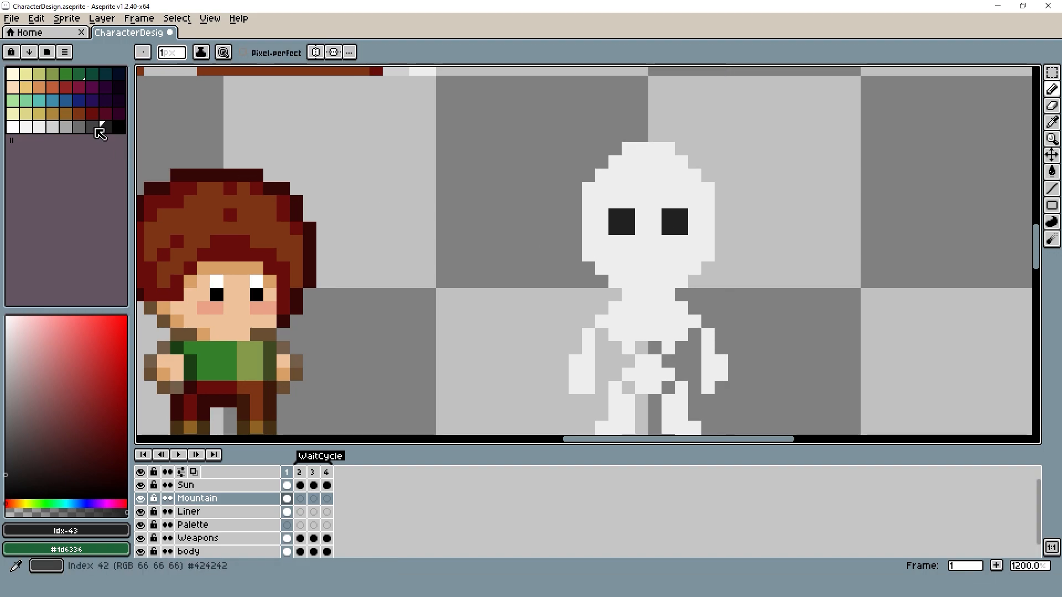
pyautogui.scroll(3, 645, 267)
pyautogui.moveTo(601, 224); pyautogui.dragTo(627, 224)
pyautogui.moveTo(708, 223)
pyautogui.mouseDown()
pyautogui.moveTo(756, 203)
pyautogui.moveTo(758, 169)
pyautogui.mouseUp()
pyautogui.moveTo(574, 172); pyautogui.dragTo(575, 197)
pyautogui.scroll(-5, 664, 260)
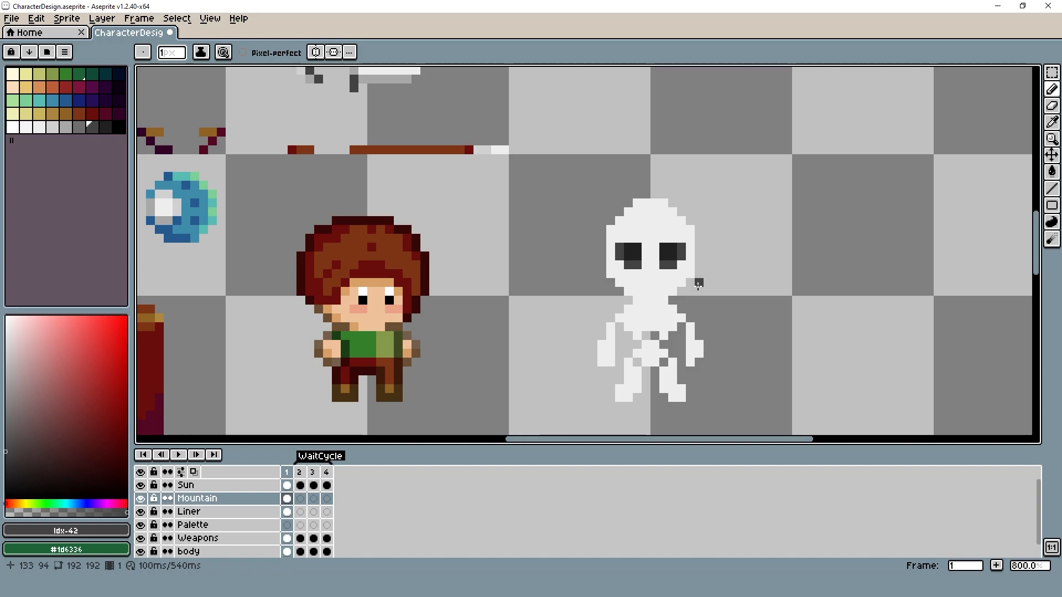
# - Try pale yellow (Idx-1) pupils inside the eye sockets
pyautogui.scroll(1, 674, 268)
pyautogui.scroll(3, 674, 267)
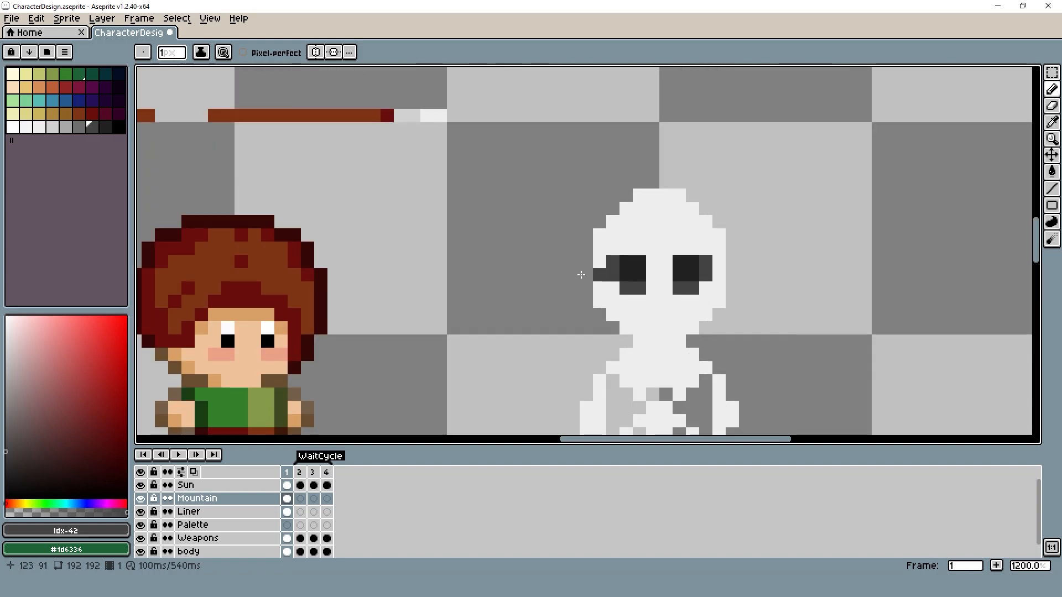
pyautogui.click(65, 86)
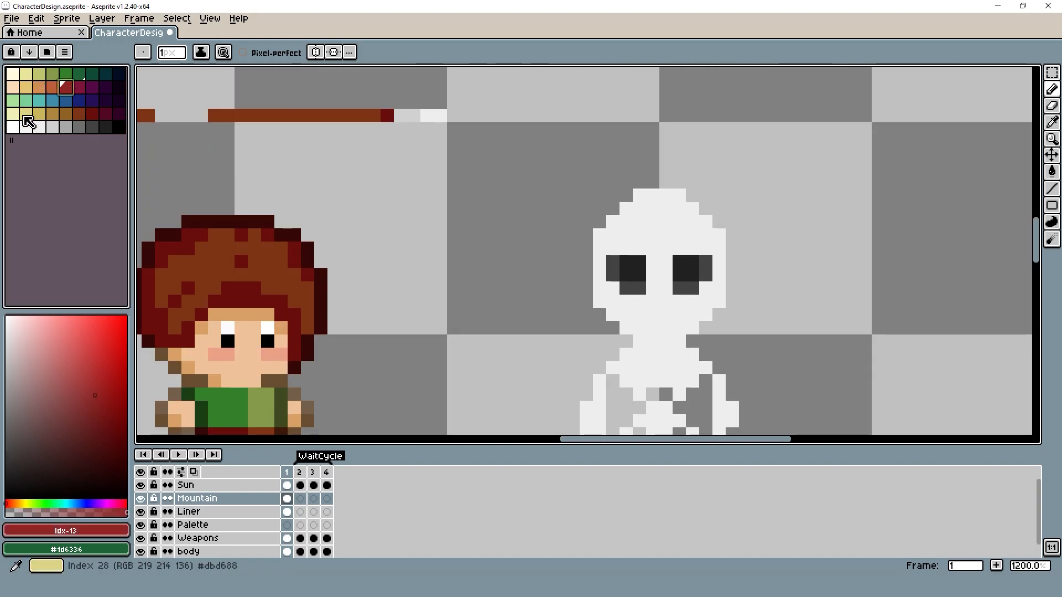
pyautogui.click(26, 74)
pyautogui.click(520, 261)
pyautogui.click(679, 274)
pyautogui.scroll(-4, 550, 237)
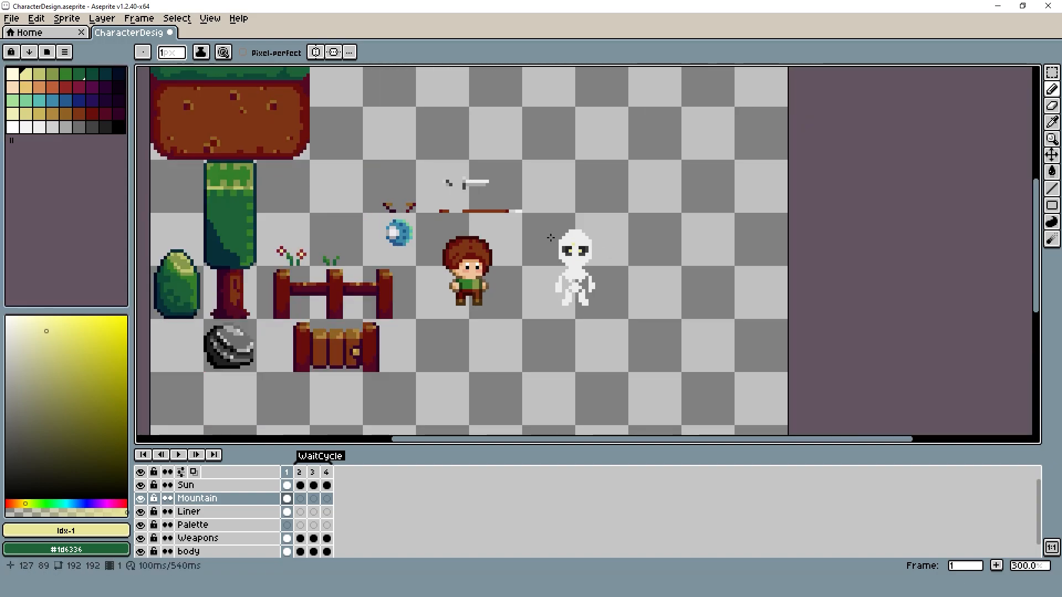
# - Place a red (Idx-13) pupil pixel in the lower inner corner of each black eye socket
pyautogui.click(65, 87)
pyautogui.scroll(5, 563, 242)
pyautogui.click(601, 281)
pyautogui.click(650, 283)
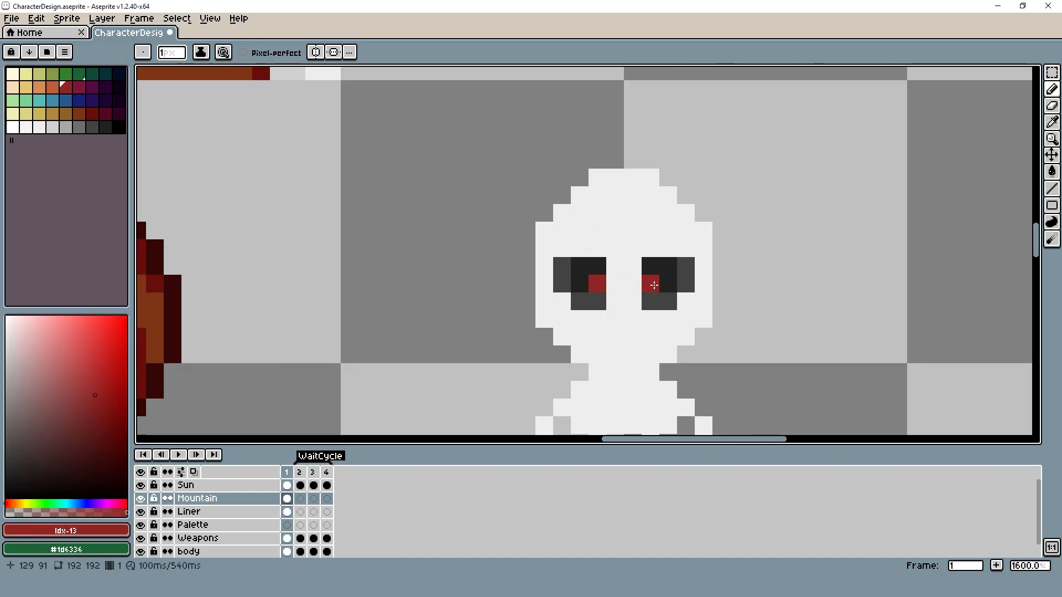
pyautogui.scroll(-6, 650, 268)
pyautogui.scroll(5, 575, 219)
# - Draw an open mouth in #424242 sampled from the socket shading, four pixels wide on top and two pixels wide below
pyautogui.click(581, 217)
pyautogui.scroll(3, 610, 220)
pyautogui.moveTo(594, 161)
pyautogui.mouseDown()
pyautogui.moveTo(518, 289)
pyautogui.moveTo(494, 260)
pyautogui.mouseUp()
pyautogui.scroll(-2, 500, 265)
pyautogui.keyDown('alt'); pyautogui.click(488, 225); pyautogui.keyUp('alt')
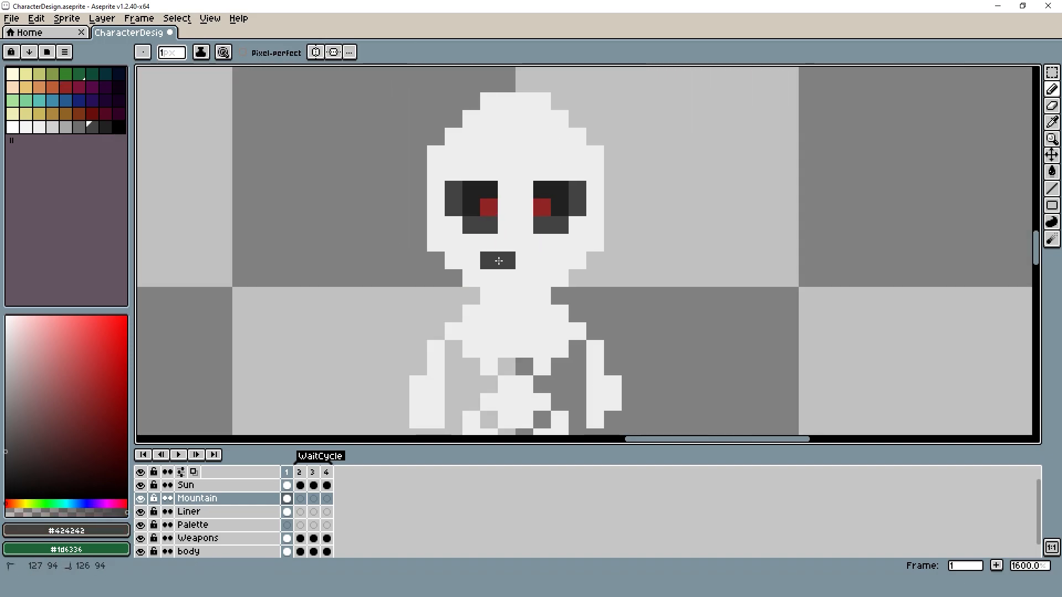
pyautogui.scroll(-5, 538, 260)
pyautogui.scroll(3, 579, 296)
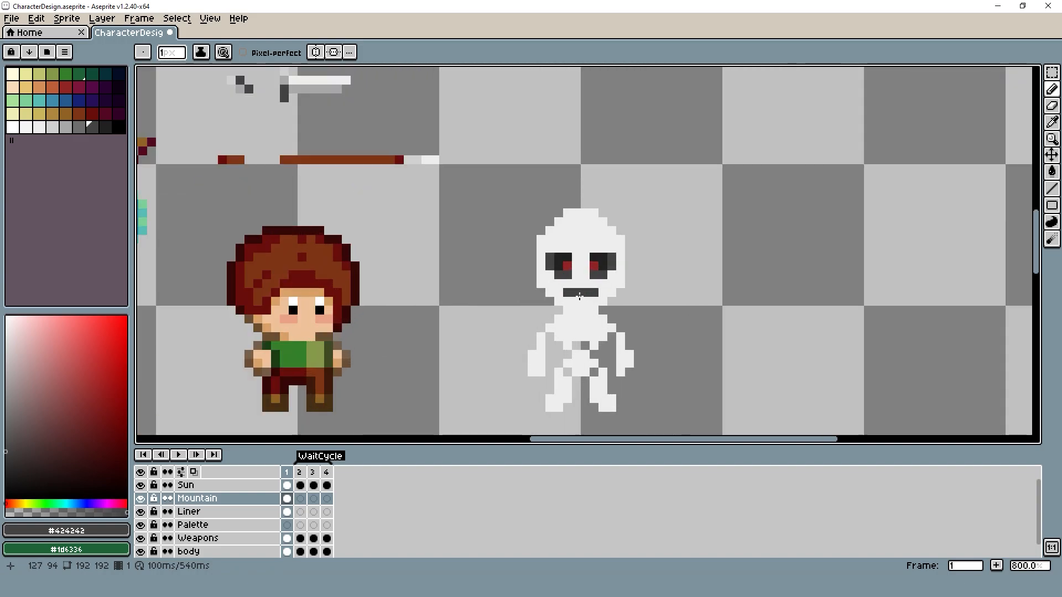
pyautogui.moveTo(576, 299); pyautogui.dragTo(585, 300)
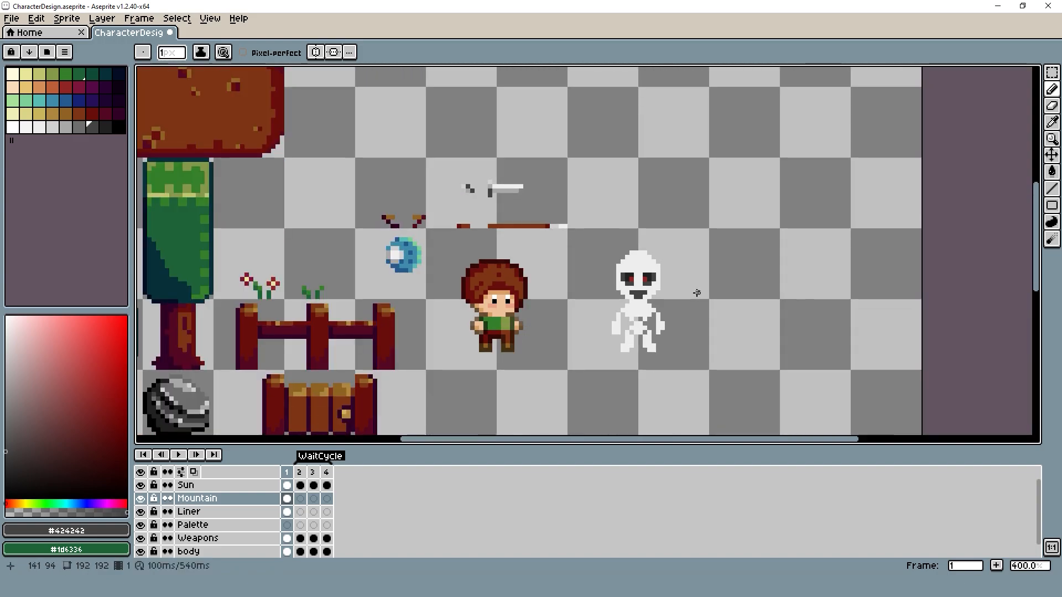
# - Shade the ribcage in light grey (Idx-39) at both upper corners and in a horizontal band across the chest
pyautogui.scroll(5, 684, 304)
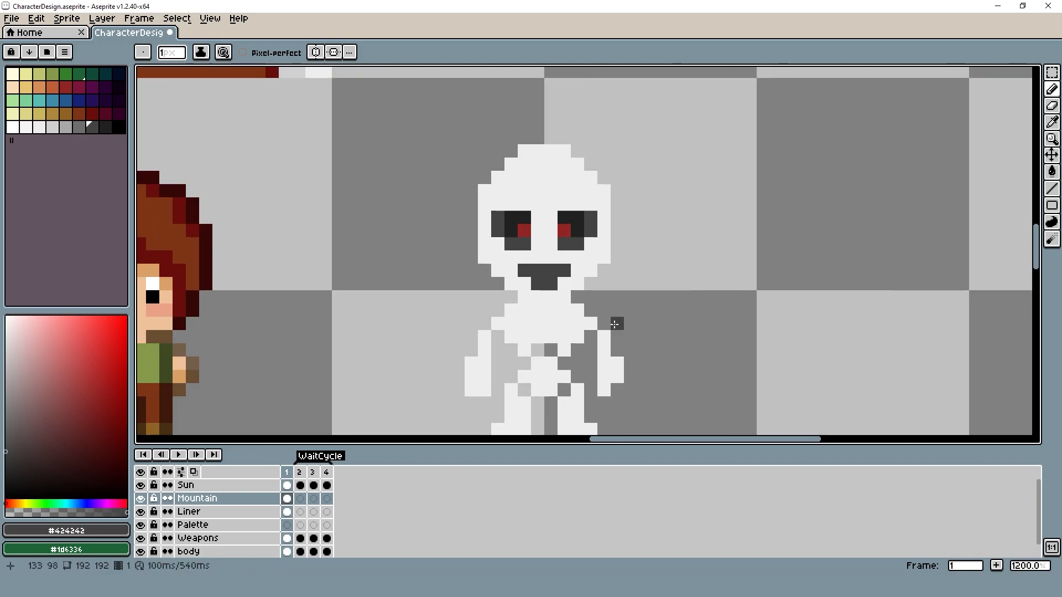
pyautogui.keyDown('alt'); pyautogui.click(559, 311); pyautogui.keyUp('alt')
pyautogui.click(58, 127)
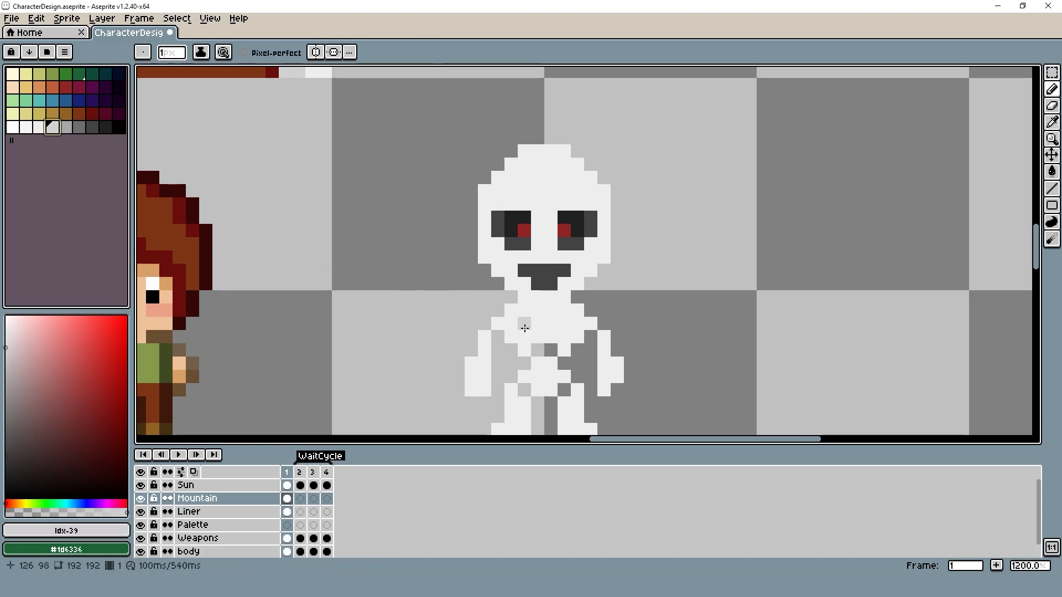
pyautogui.scroll(3, 544, 309)
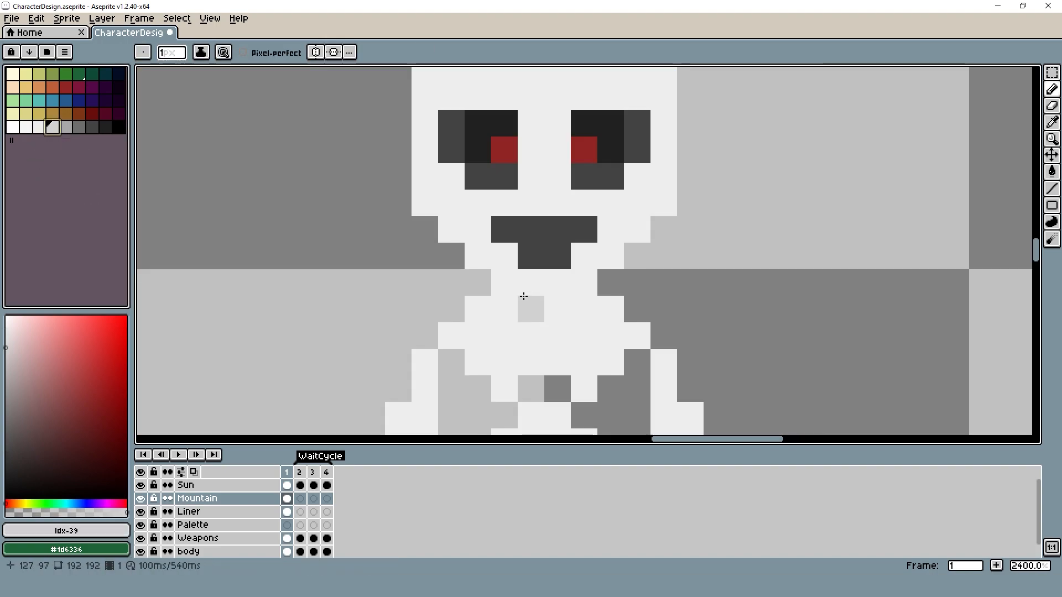
pyautogui.click(485, 304)
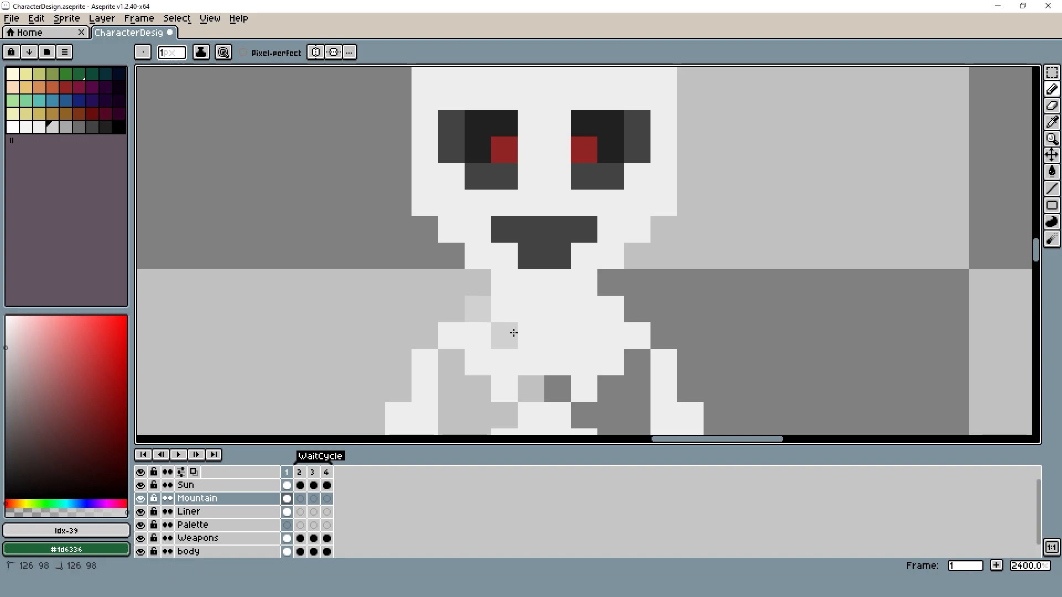
pyautogui.moveTo(522, 333)
pyautogui.mouseDown()
pyautogui.moveTo(579, 334)
pyautogui.moveTo(610, 309)
pyautogui.mouseUp()
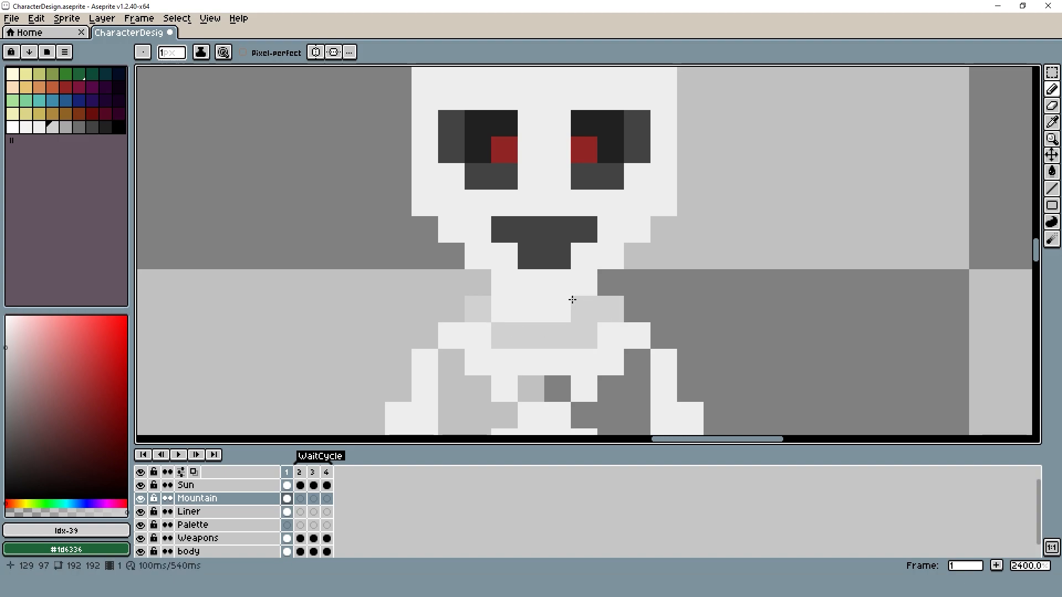
# - Shade the neck row under the skull and the lower jaw corners in the same light grey
pyautogui.moveTo(515, 285)
pyautogui.mouseDown()
pyautogui.moveTo(576, 289)
pyautogui.moveTo(609, 282)
pyautogui.mouseUp()
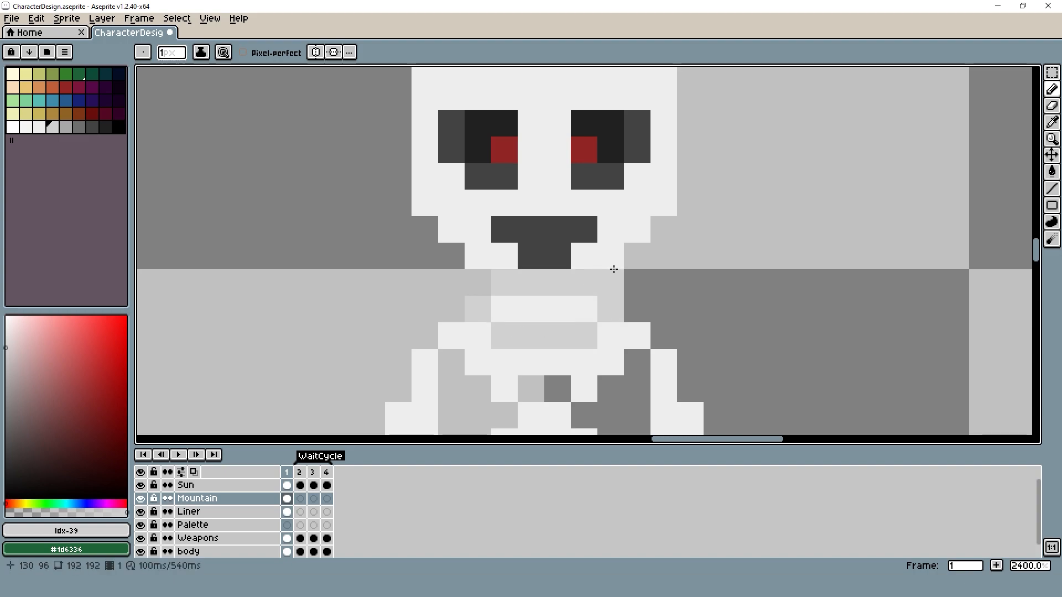
pyautogui.click(610, 255)
pyautogui.scroll(-7, 614, 301)
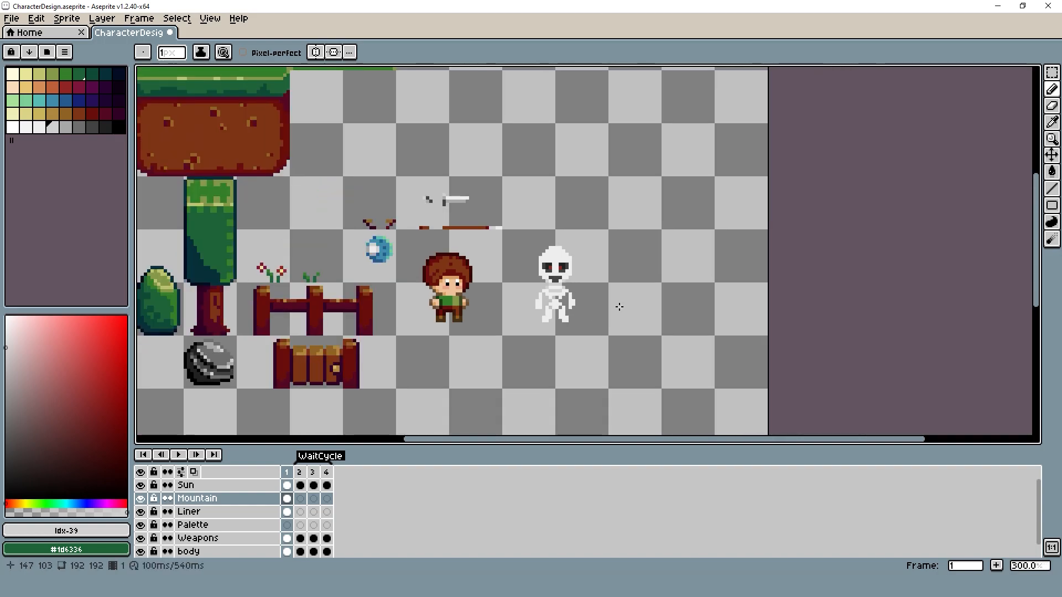
# - Shade the lower edge of the ribcage, the inner sides of both hands and the inner legs in mid grey (Idx-40)
pyautogui.scroll(5, 613, 302)
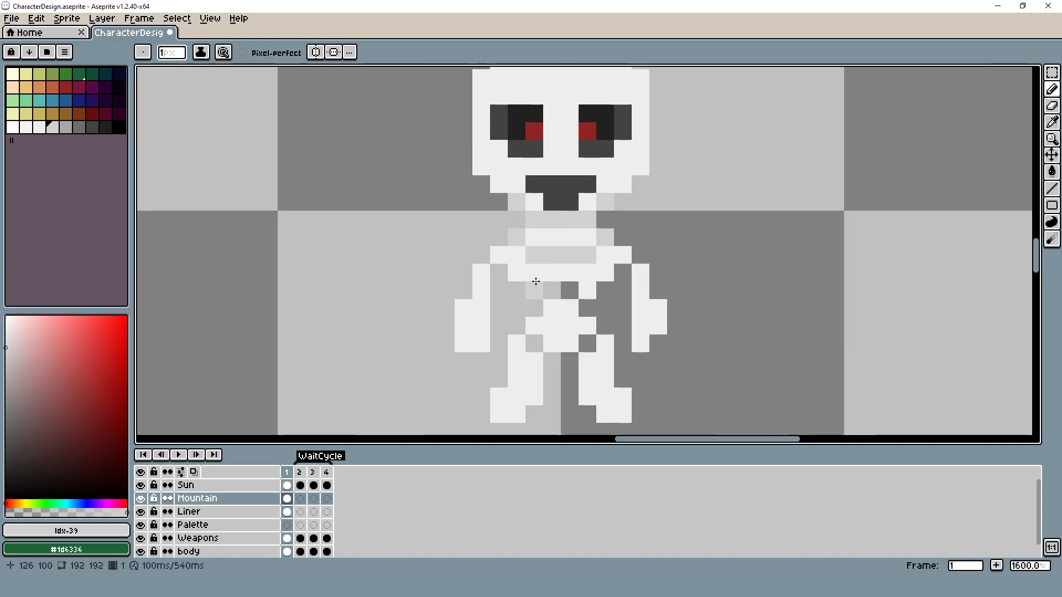
pyautogui.click(65, 128)
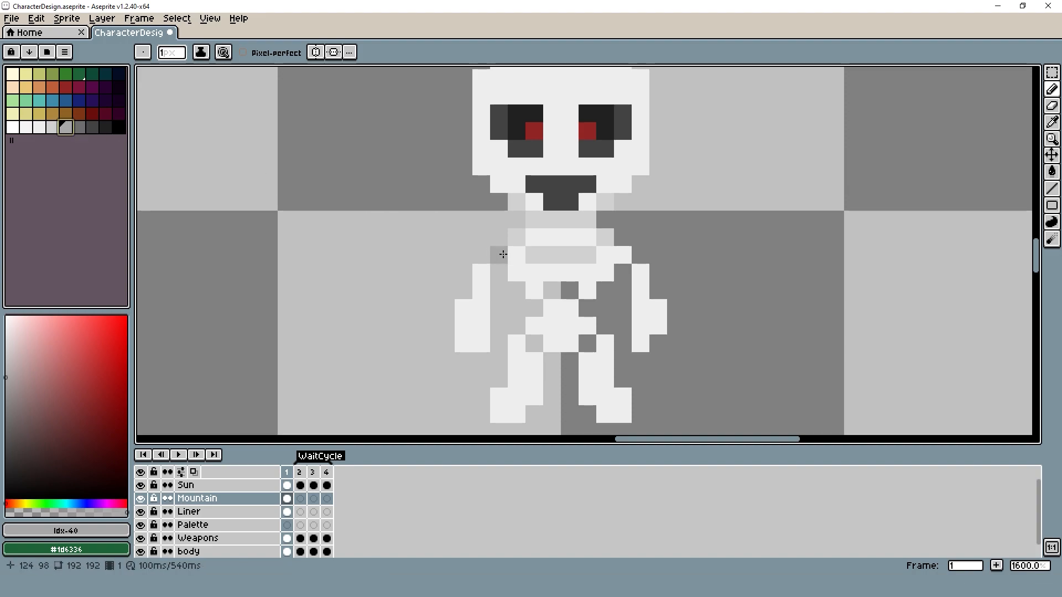
pyautogui.click(516, 272)
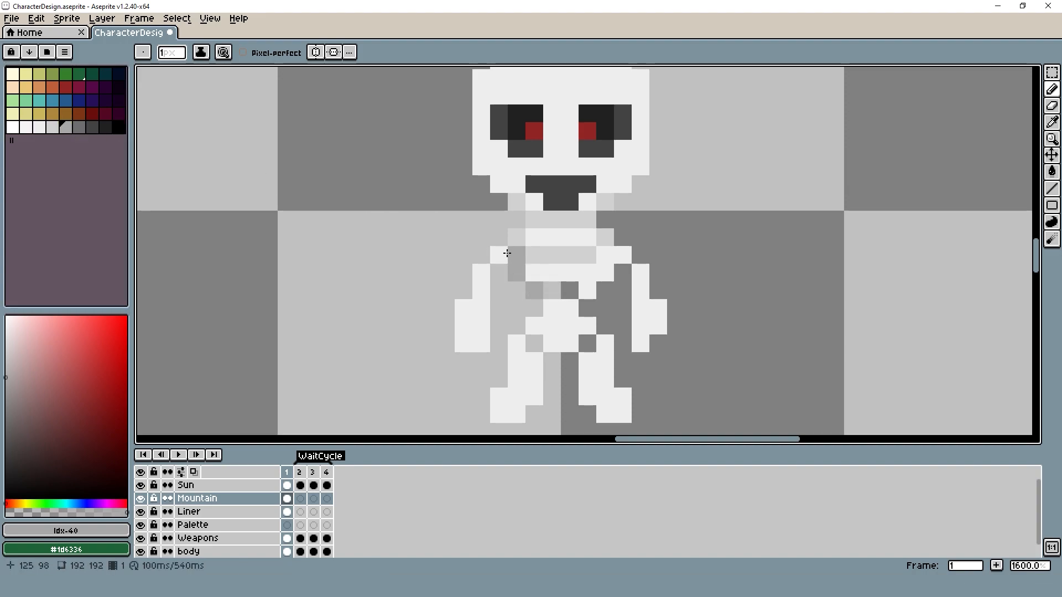
pyautogui.moveTo(483, 310); pyautogui.dragTo(482, 327)
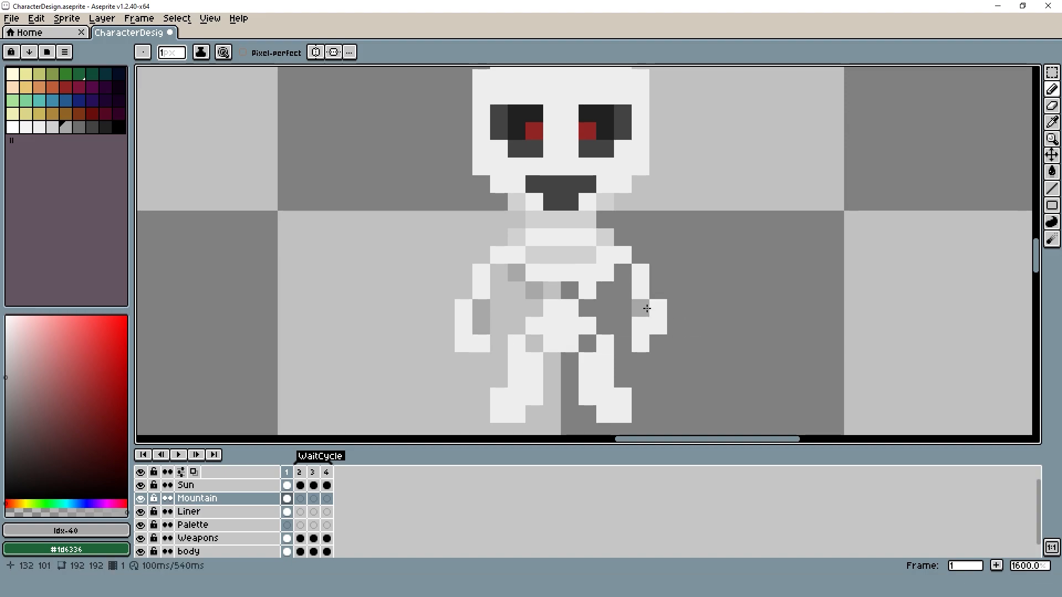
pyautogui.moveTo(646, 308); pyautogui.dragTo(646, 331)
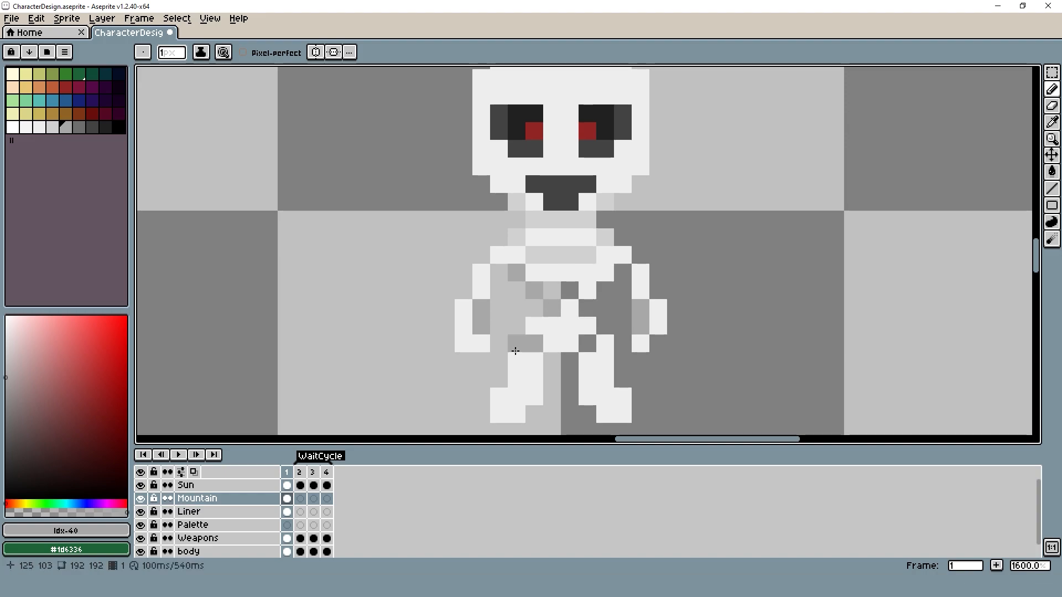
pyautogui.moveTo(537, 362); pyautogui.dragTo(543, 385)
pyautogui.hotkey('ctrl', 'z')
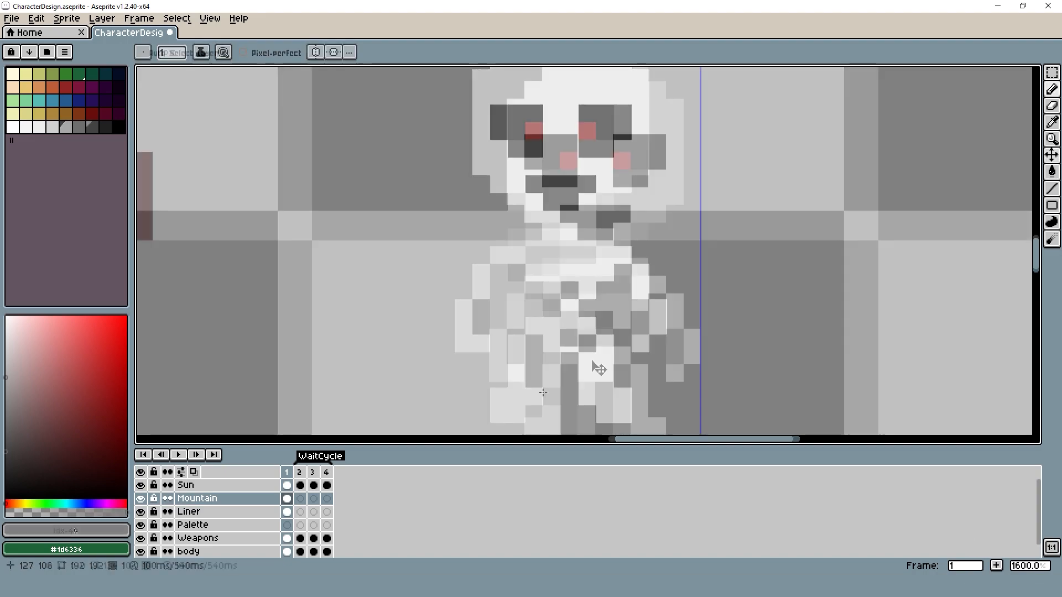
pyautogui.hotkey('ctrl', 'z')
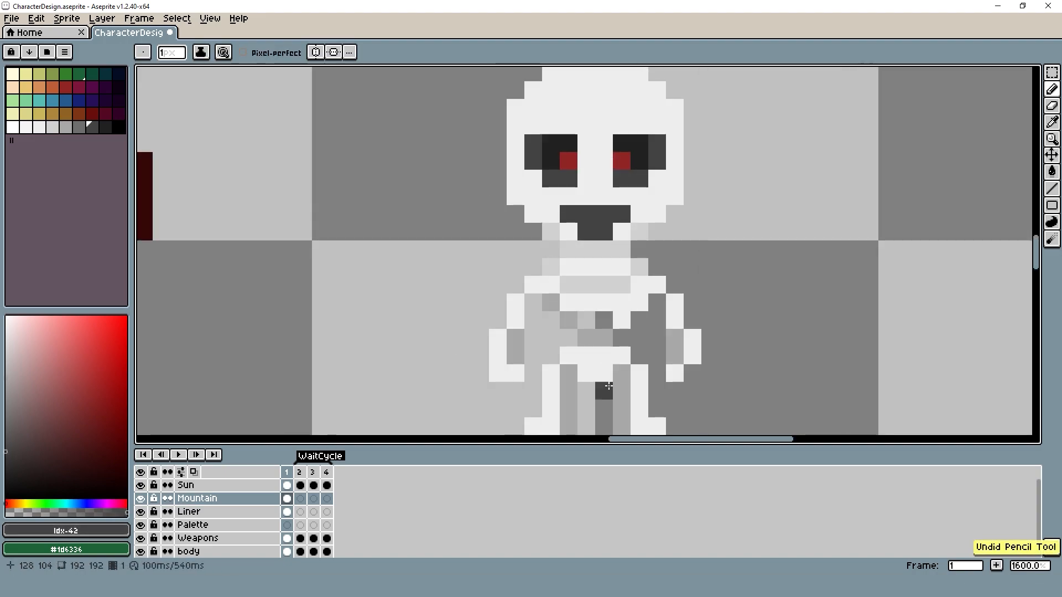
# - Add dark grey (Idx-42) pixels at both hip joints, the lower left rib edge and both wrists
pyautogui.click(568, 374)
pyautogui.click(568, 338)
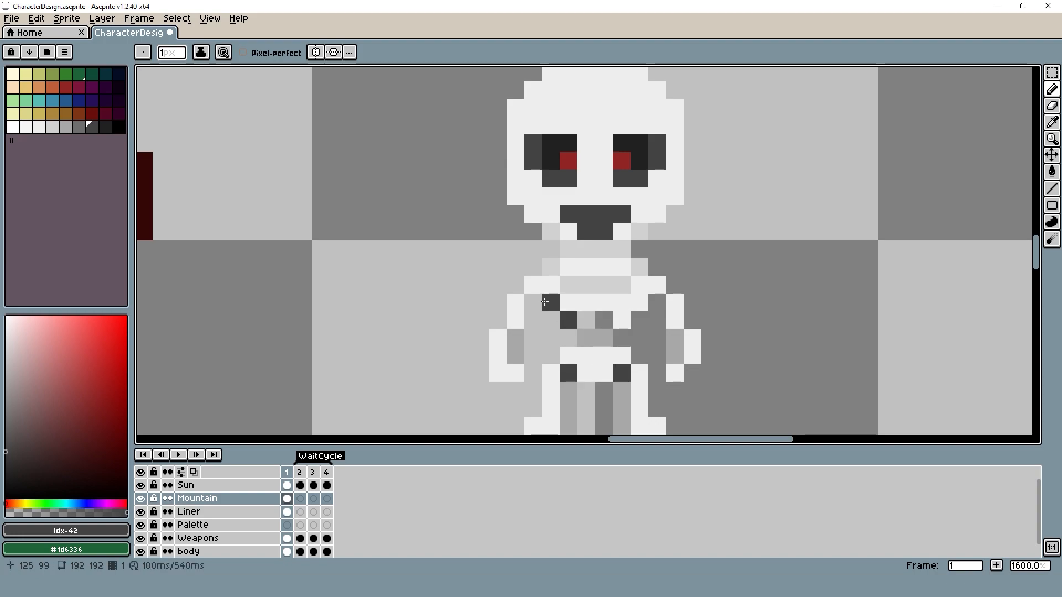
pyautogui.click(568, 338)
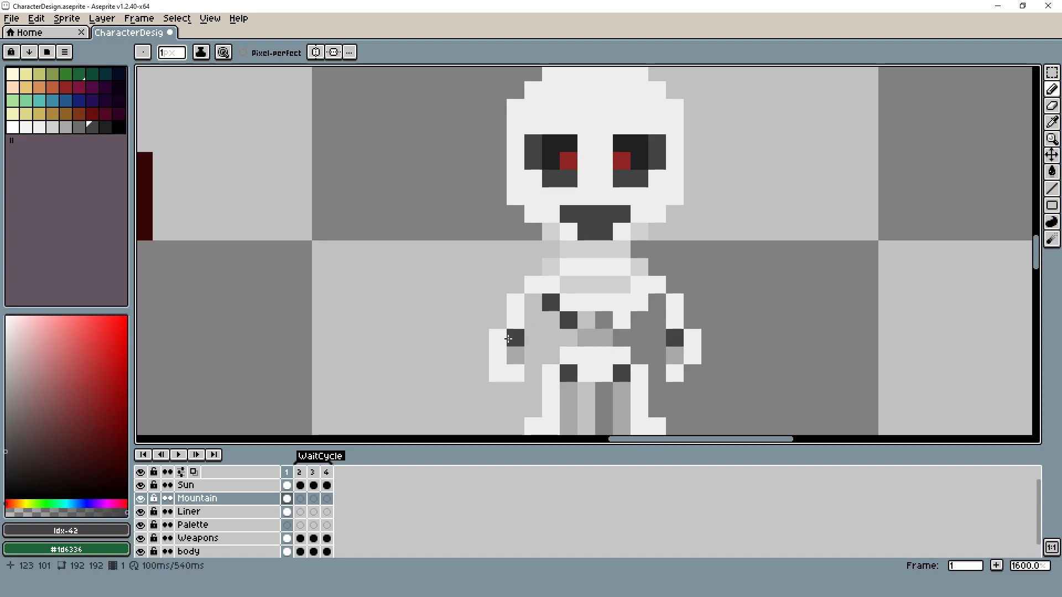
# - Darken the middle of the neck and the pixels flanking the lower mouth in sampled grey #a8a8a8
pyautogui.keyDown('alt'); pyautogui.click(602, 334); pyautogui.keyUp('alt')
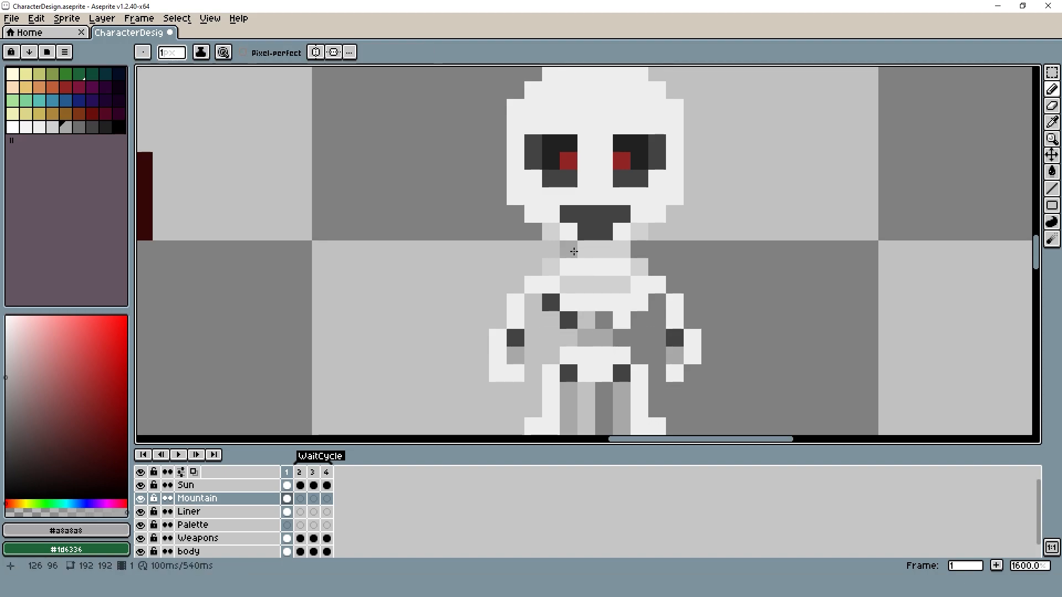
pyautogui.moveTo(591, 254); pyautogui.dragTo(604, 250)
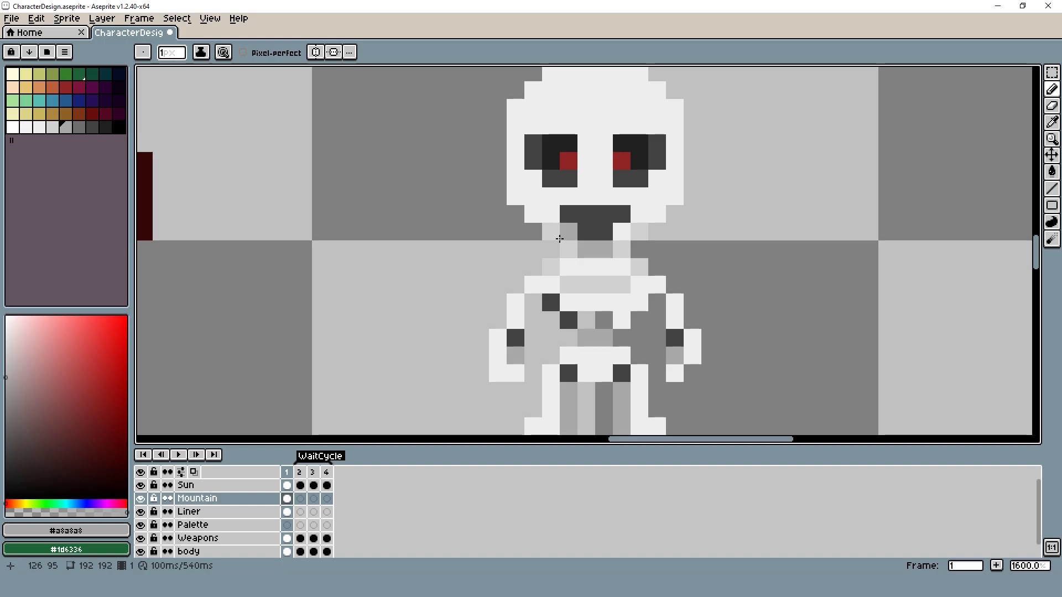
pyautogui.scroll(-5, 621, 234)
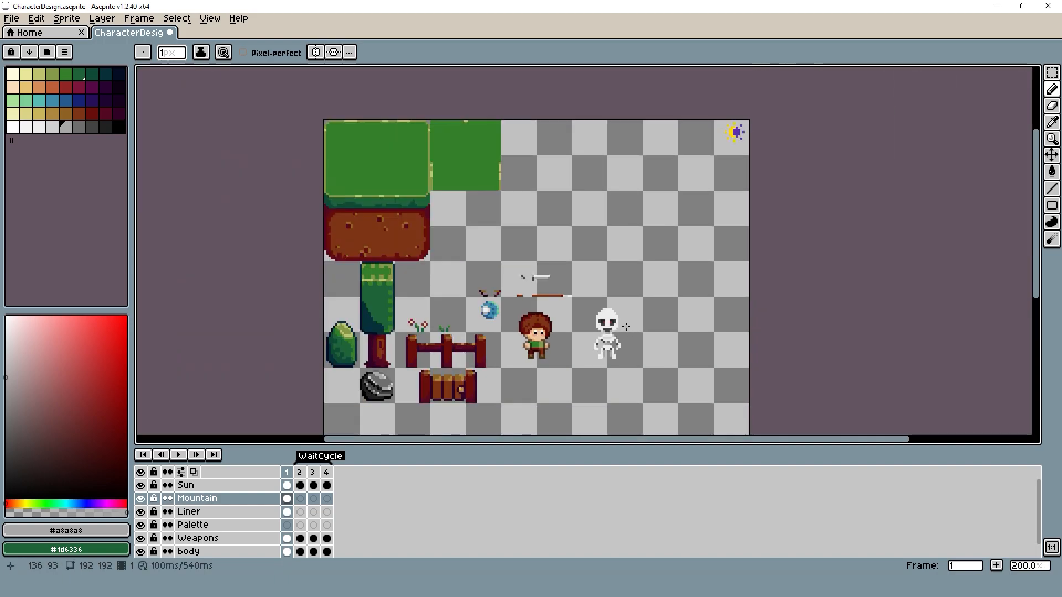
# - Highlight the skull's forehead, brow, nose bridge and right temple in near-white (Idx-37), using 2 px and 1 px brushes
pyautogui.scroll(5, 616, 318)
pyautogui.keyDown('alt'); pyautogui.click(486, 225); pyautogui.keyUp('alt')
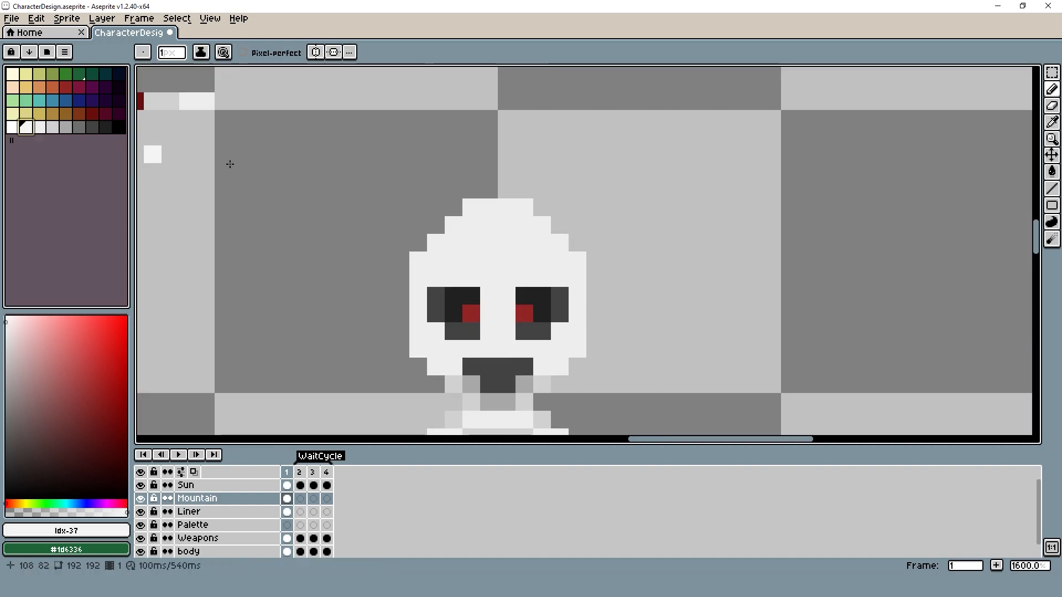
pyautogui.press('+')
pyautogui.moveTo(498, 242)
pyautogui.mouseDown()
pyautogui.moveTo(522, 242)
pyautogui.moveTo(541, 263)
pyautogui.mouseUp()
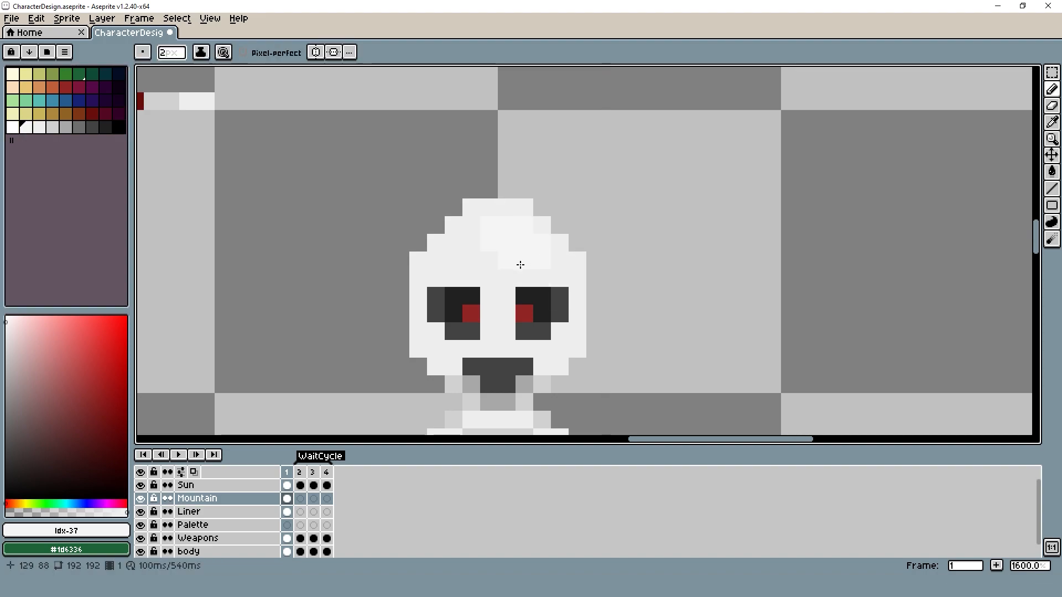
pyautogui.press('-')
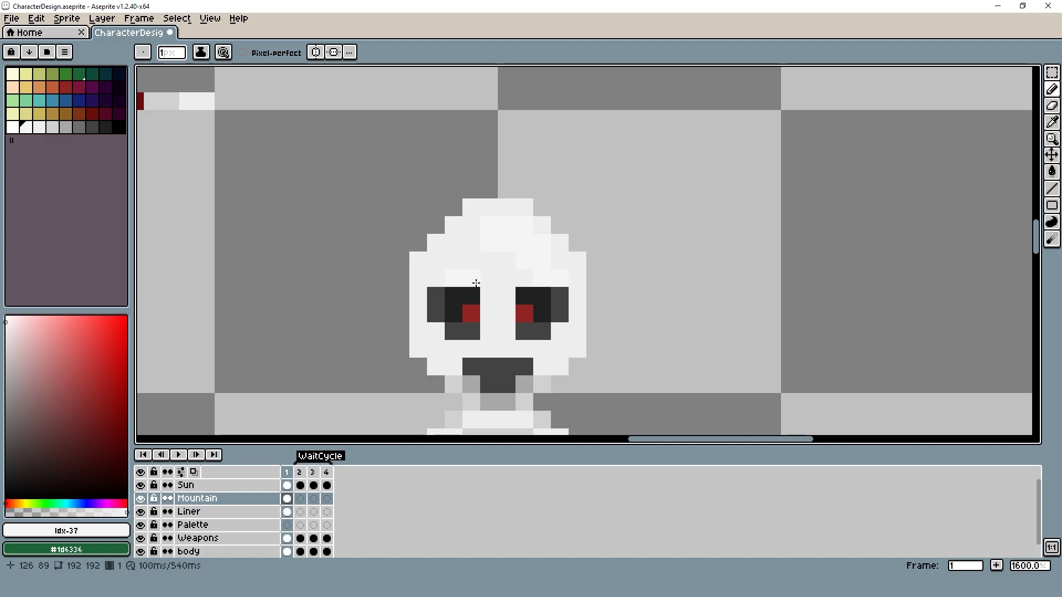
pyautogui.moveTo(577, 300); pyautogui.dragTo(578, 310)
pyautogui.scroll(-5, 614, 343)
# - Place light grey (Idx-39) shadow pixels below the nose bridge and around the mouth's upper left corner
pyautogui.scroll(3, 630, 325)
pyautogui.press('alt')
pyautogui.keyDown('alt'); pyautogui.click(542, 300); pyautogui.keyUp('alt')
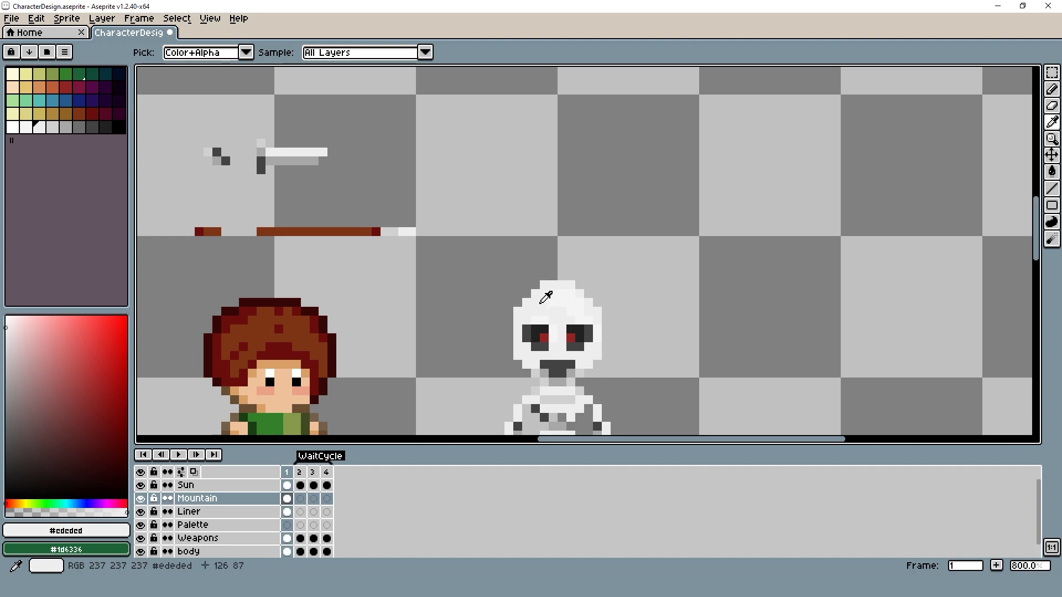
pyautogui.click(55, 126)
pyautogui.scroll(3, 478, 330)
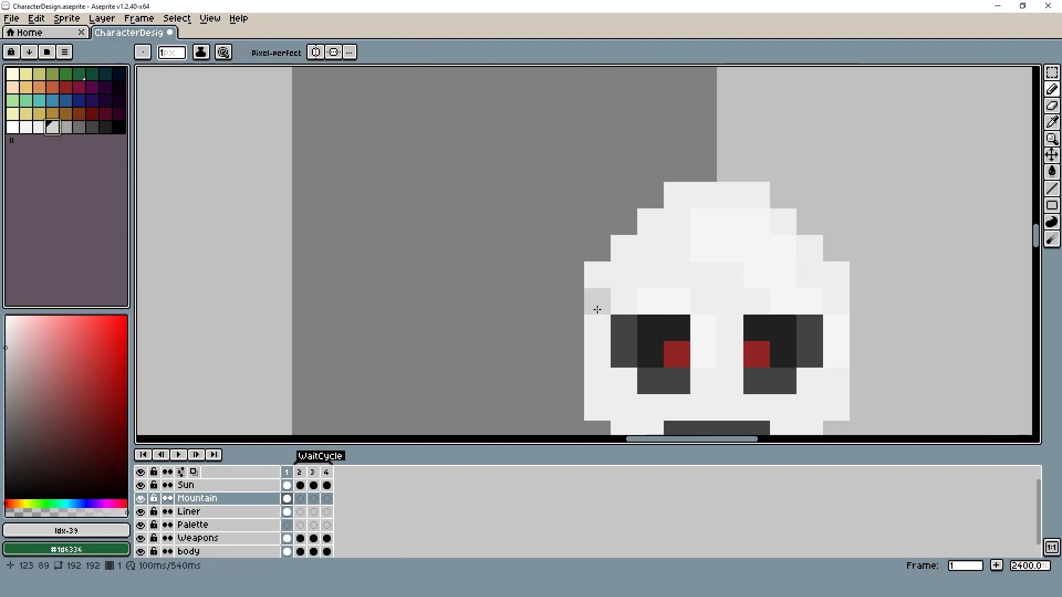
pyautogui.moveTo(598, 311); pyautogui.dragTo(445, 274)
pyautogui.click(520, 368)
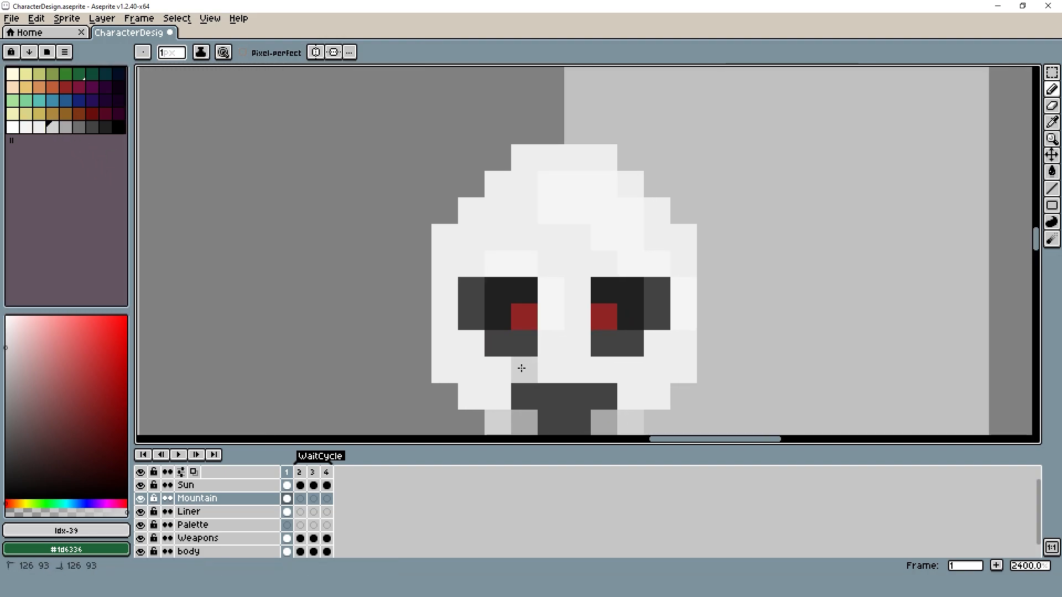
pyautogui.click(545, 347)
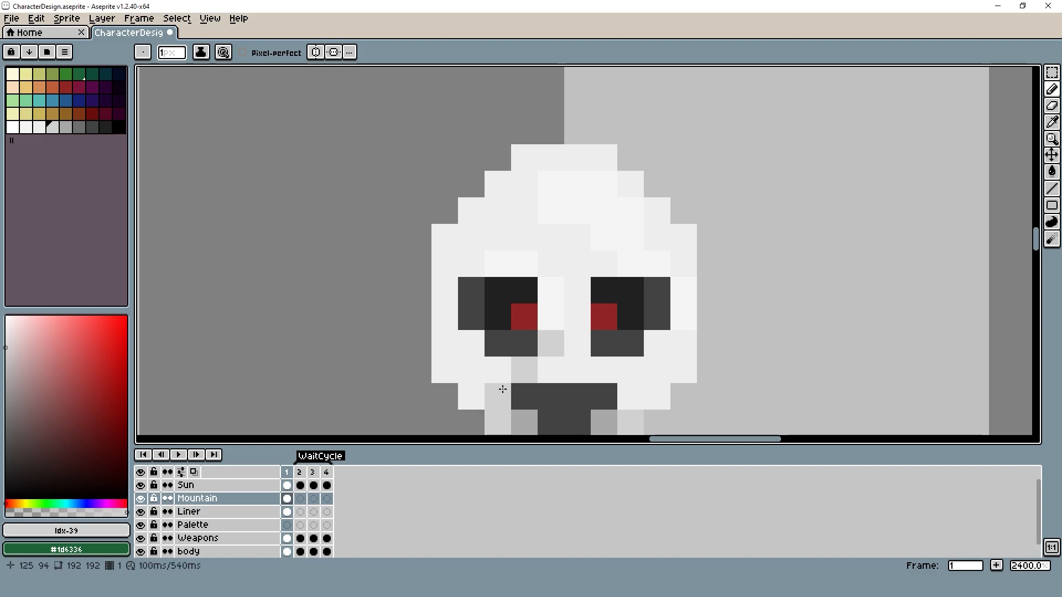
# - Outline a shadow area along the skull's left side and fill it with the same light grey
pyautogui.click(475, 393)
pyautogui.click(521, 227)
pyautogui.moveTo(479, 215); pyautogui.dragTo(474, 239)
pyautogui.press('g')
pyautogui.click(438, 262)
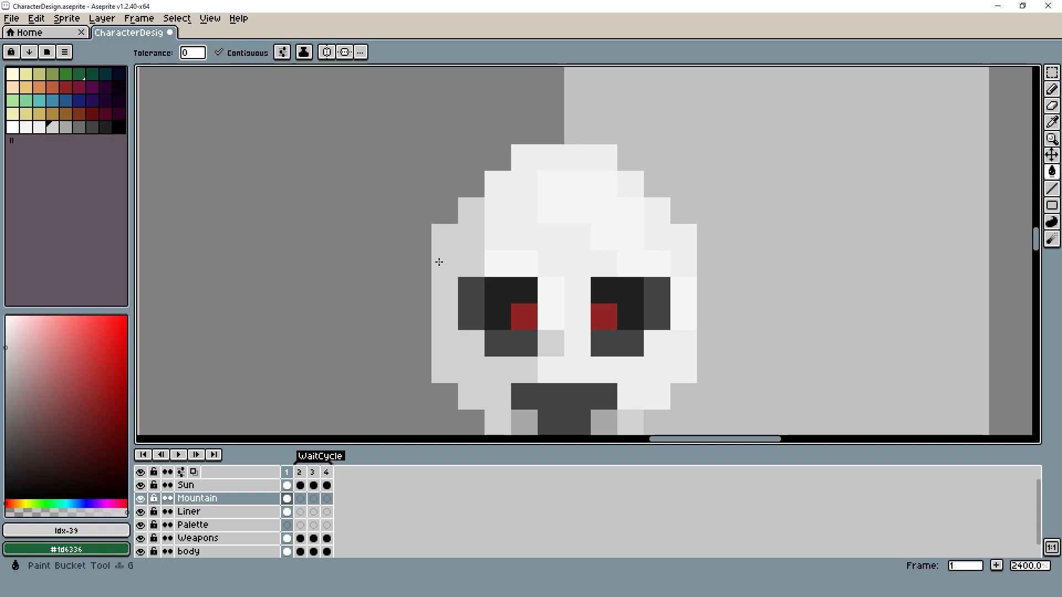
# - Extend the light grey shadow up the left edge of the skull's crown with single pencil pixels
pyautogui.scroll(-4, 456, 268)
pyautogui.press('b')
pyautogui.scroll(4, 467, 265)
pyautogui.click(463, 204)
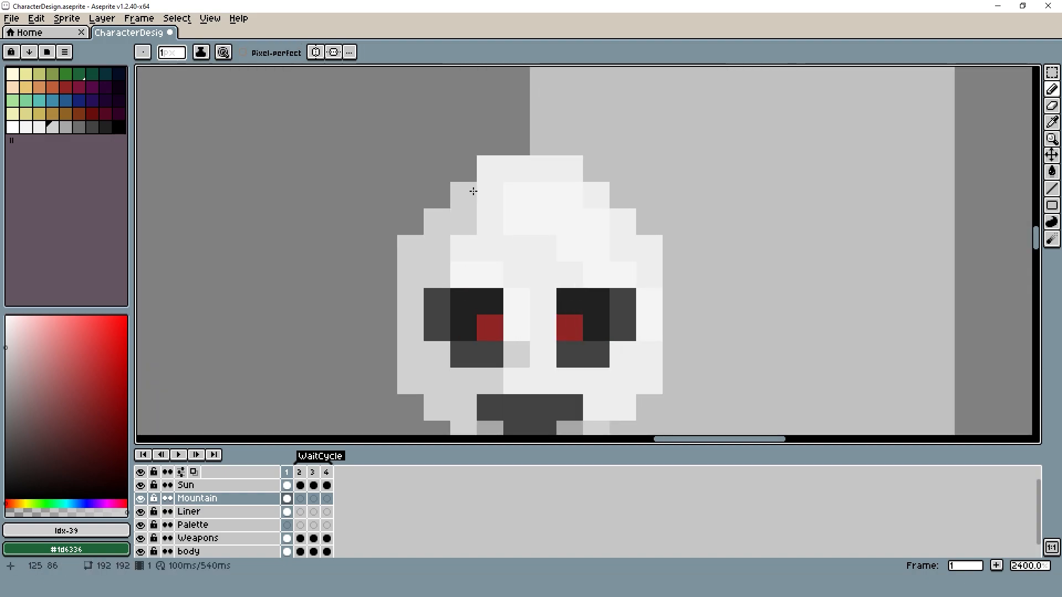
pyautogui.click(483, 171)
pyautogui.click(455, 241)
pyautogui.scroll(-5, 486, 298)
pyautogui.scroll(-3, 566, 307)
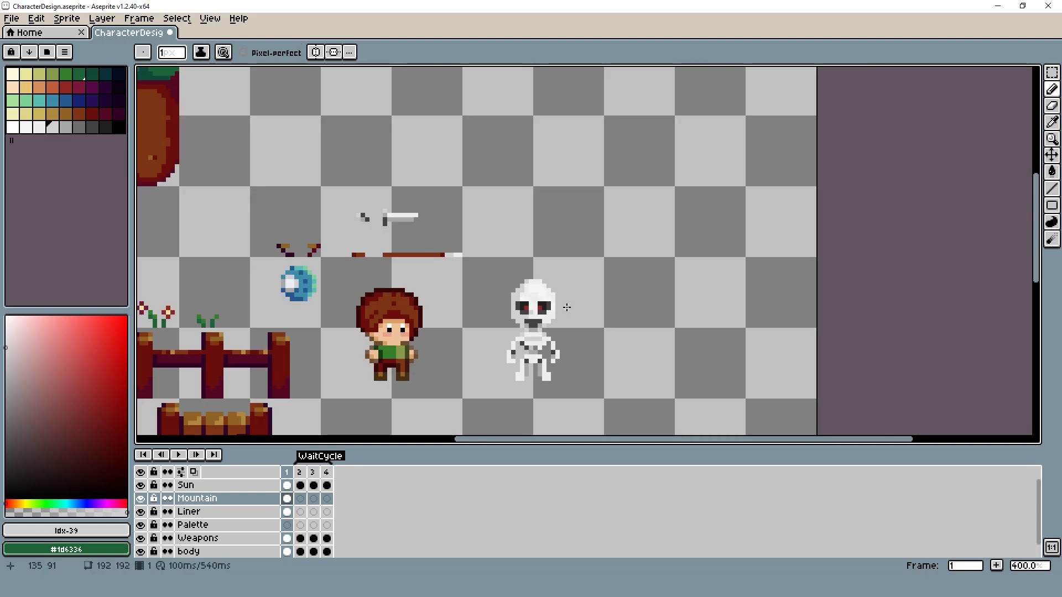
# - Fill the skeleton's left arm and left leg with light grey (Idx-39) using the Paint Bucket
pyautogui.scroll(8, 527, 348)
pyautogui.press('g')
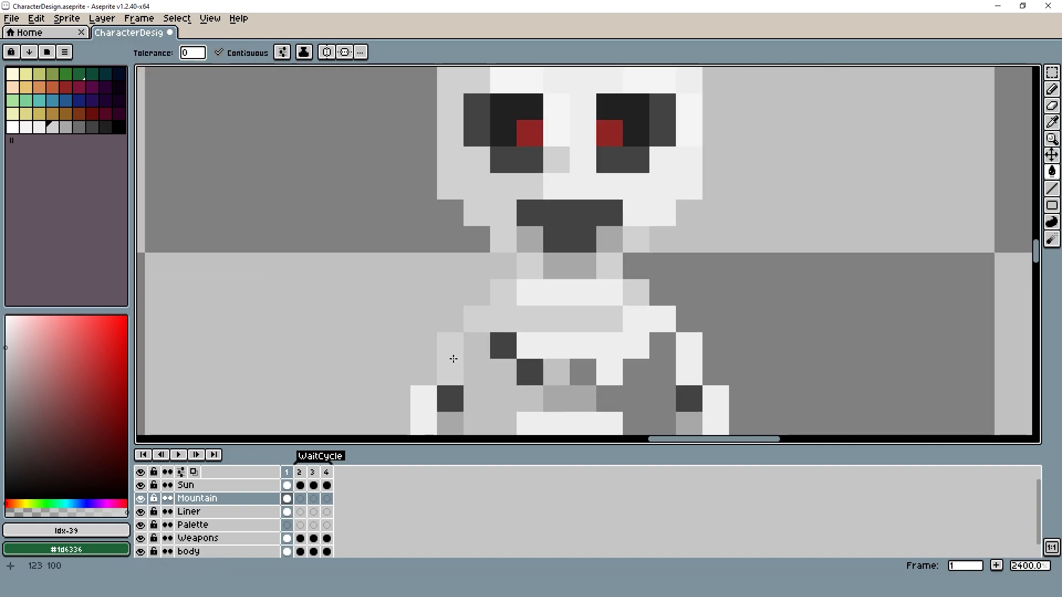
pyautogui.moveTo(450, 360); pyautogui.dragTo(481, 288)
pyautogui.scroll(-7, 530, 313)
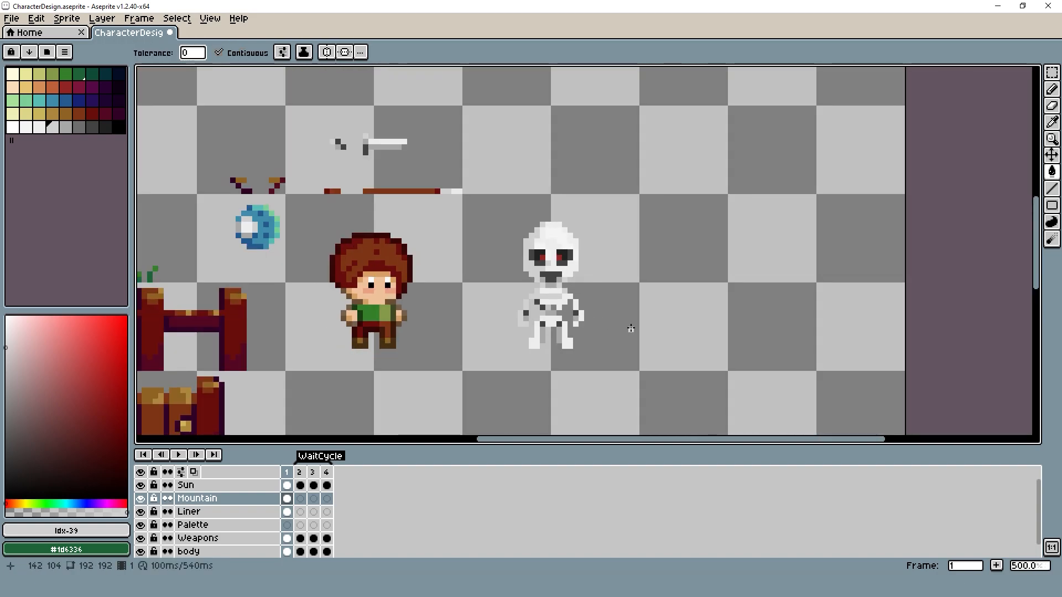
# - Select the skeleton, overlay it on the brown-haired character for comparison, return it to its original place and deselect it
pyautogui.scroll(-2, 580, 328)
pyautogui.hotkey('shift', 'q')
pyautogui.moveTo(472, 263); pyautogui.dragTo(579, 372)
pyautogui.hotkey('shift', 'Left')
pyautogui.hotkey('shift', 'Left')
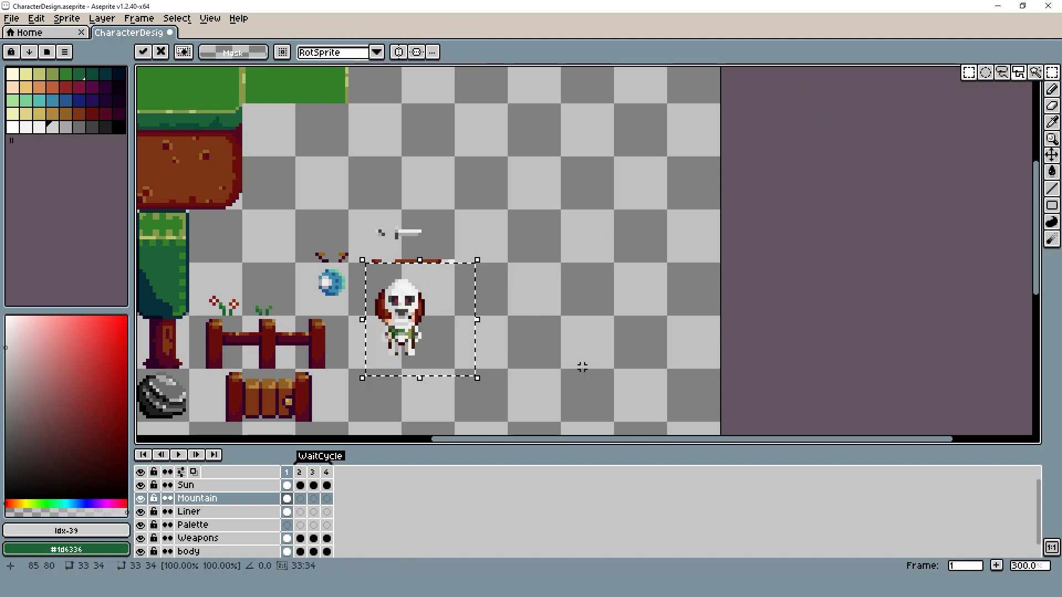
pyautogui.hotkey('shift', 'Right')
pyautogui.hotkey('shift', 'Right')
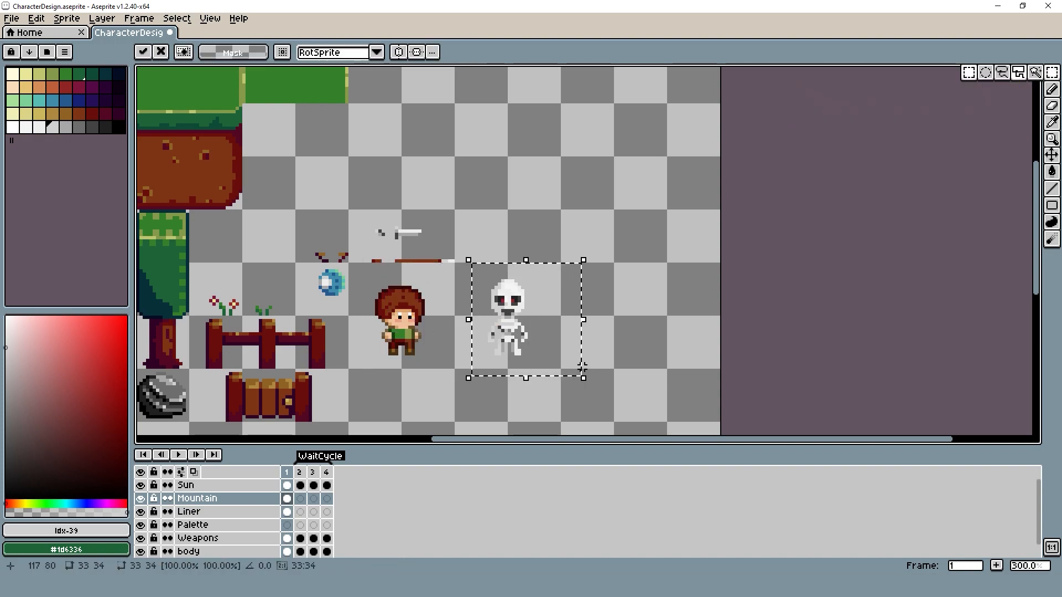
pyautogui.hotkey('ctrl', 'd')
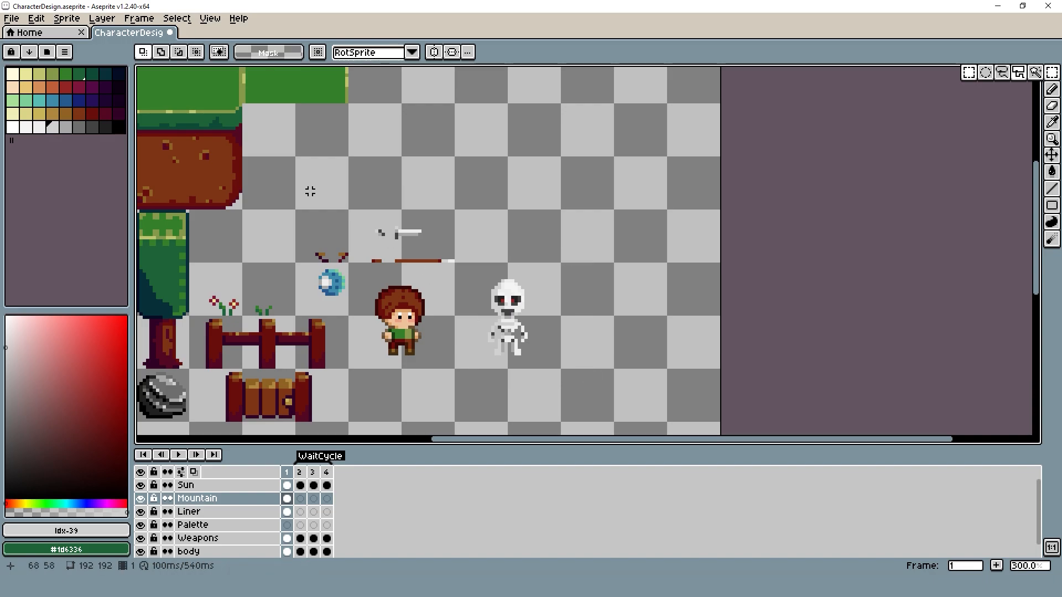
# - Draw a dark blue #255a8f shadow along the left and lower left edge of the teal blob beside the skeleton
pyautogui.scroll(3, 575, 319)
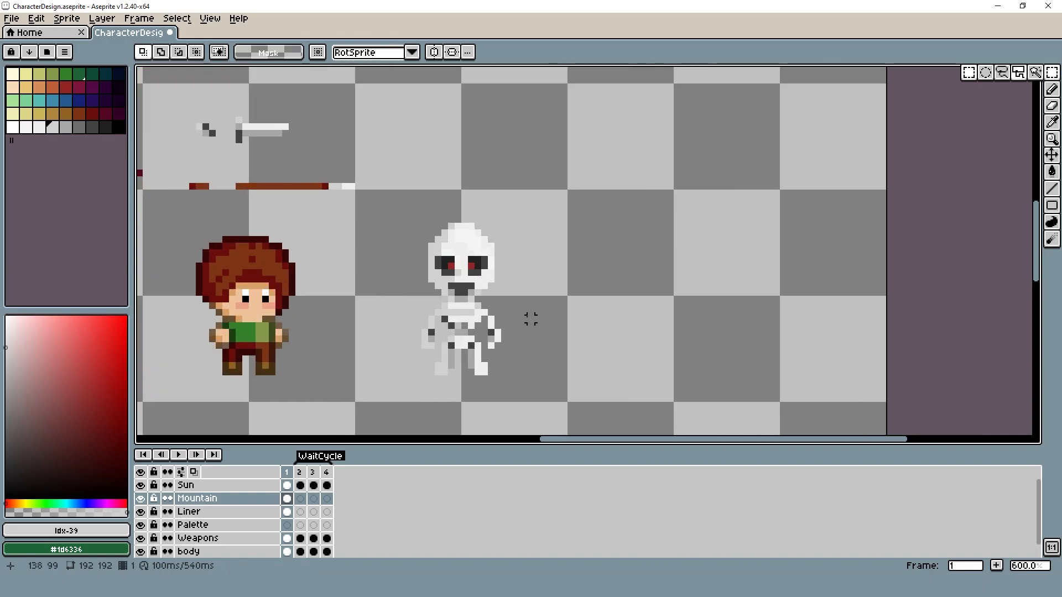
pyautogui.moveTo(531, 319); pyautogui.dragTo(353, 321)
pyautogui.moveTo(435, 315); pyautogui.dragTo(536, 336)
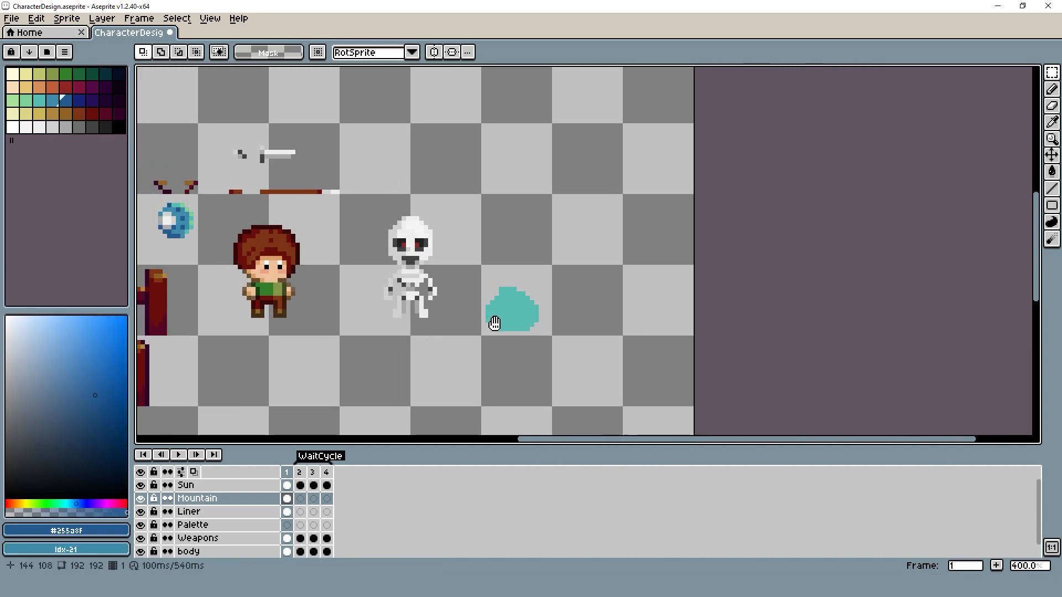
pyautogui.scroll(4, 553, 307)
pyautogui.press('b')
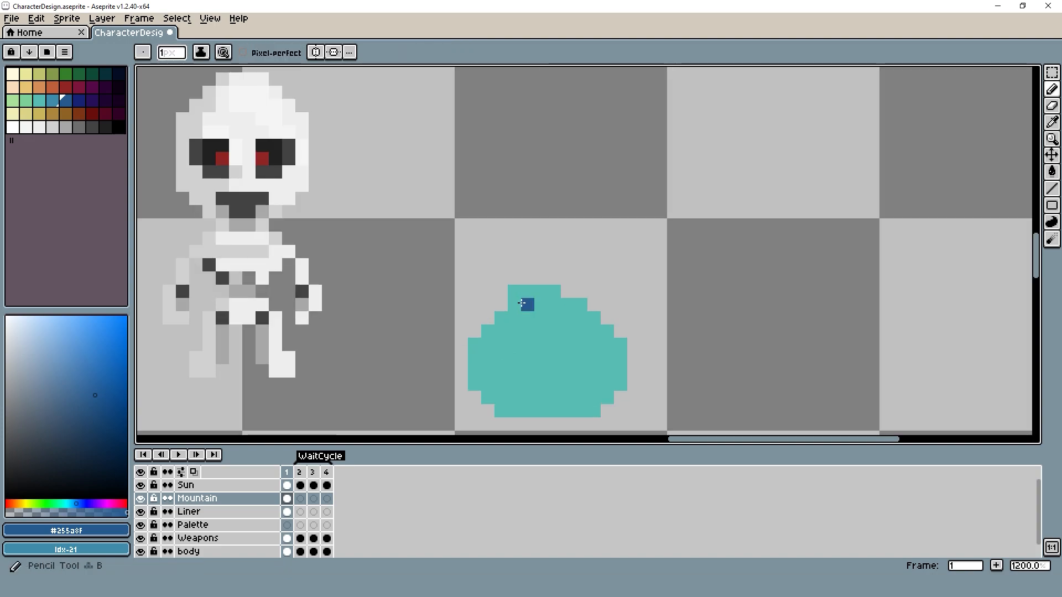
pyautogui.moveTo(488, 330); pyautogui.dragTo(474, 362)
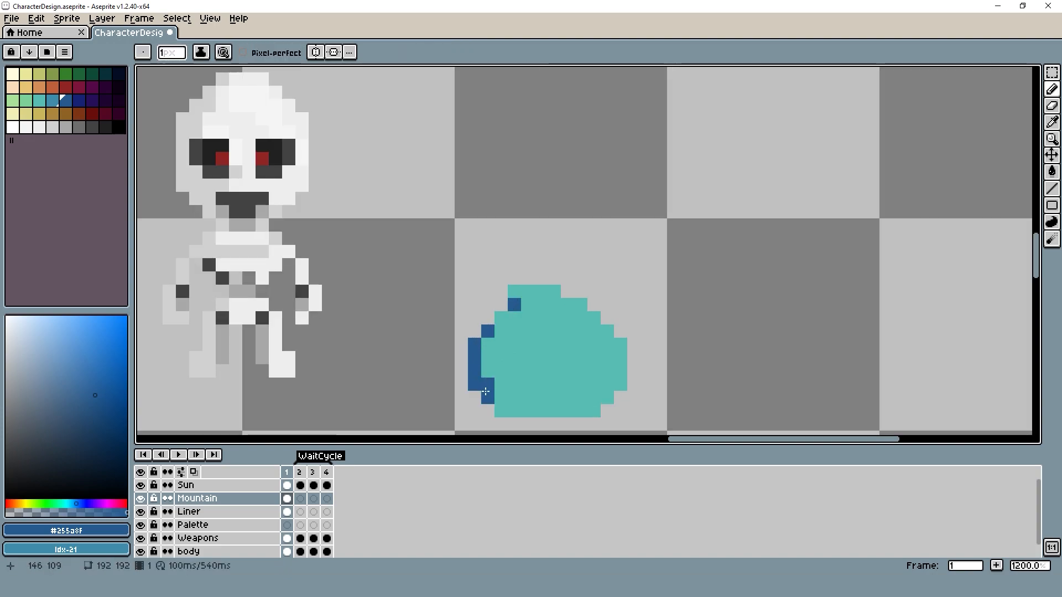
pyautogui.moveTo(500, 396); pyautogui.dragTo(501, 411)
pyautogui.click(514, 411)
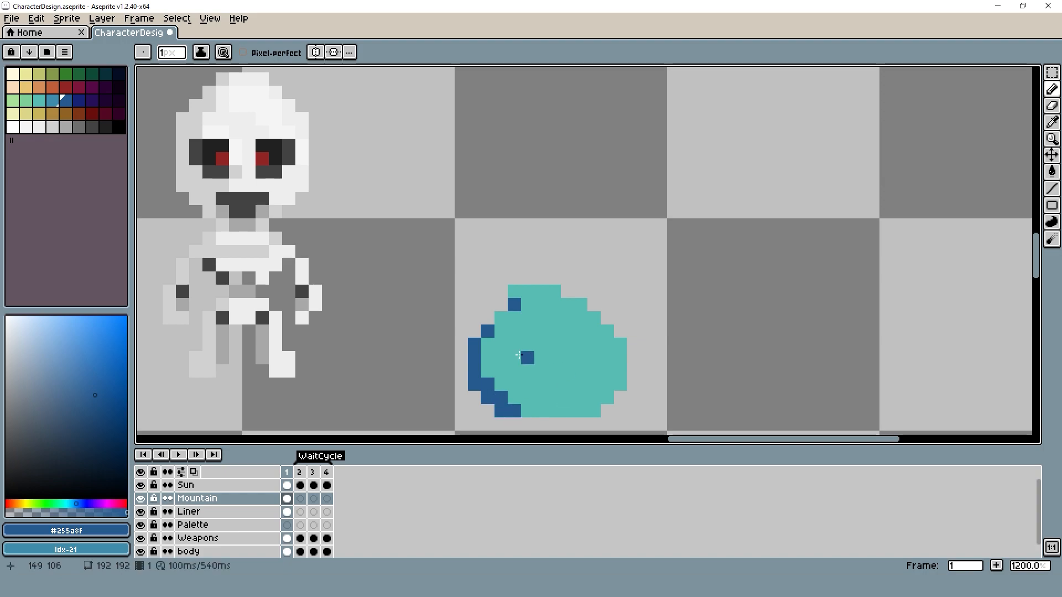
# - Add a medium blue (Idx-21) band inside the blob's dark left edge and along its bottom row
pyautogui.moveTo(530, 358); pyautogui.dragTo(518, 355)
pyautogui.moveTo(509, 308)
pyautogui.mouseDown()
pyautogui.moveTo(477, 356)
pyautogui.moveTo(489, 368)
pyautogui.mouseUp()
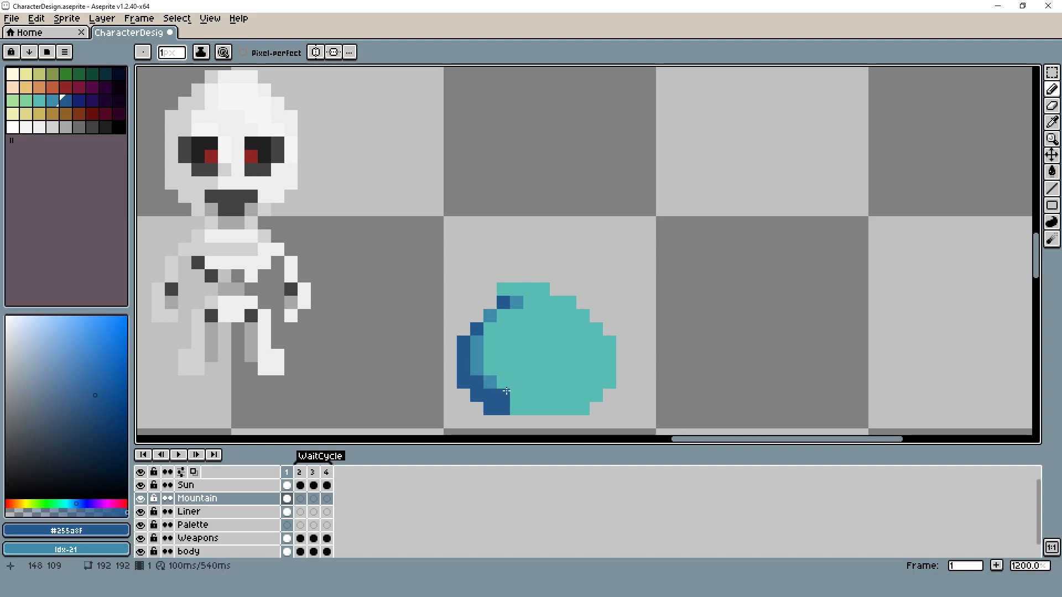
pyautogui.moveTo(516, 404); pyautogui.dragTo(532, 405)
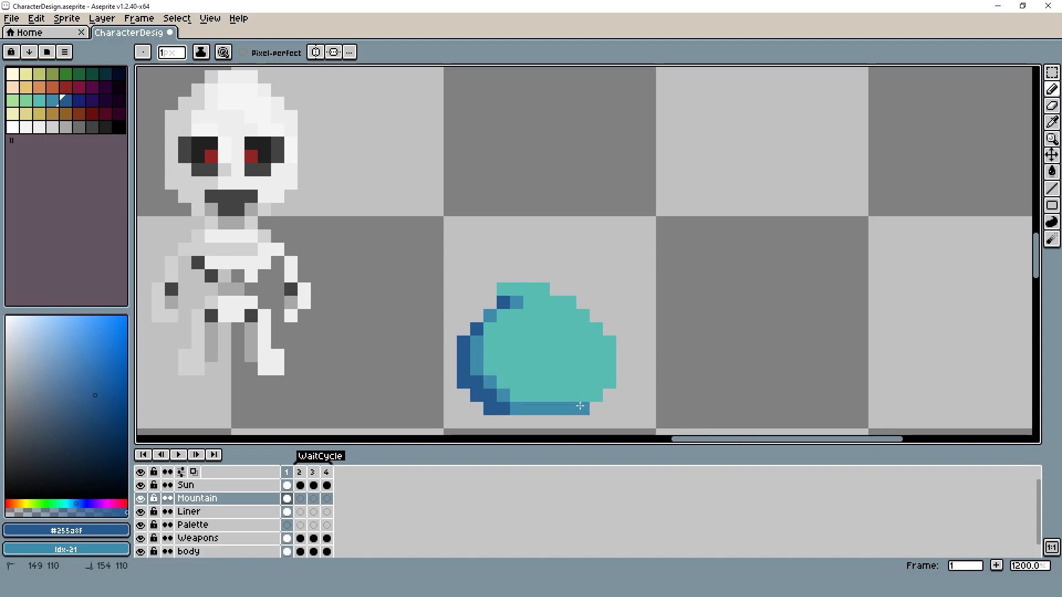
pyautogui.scroll(-6, 605, 335)
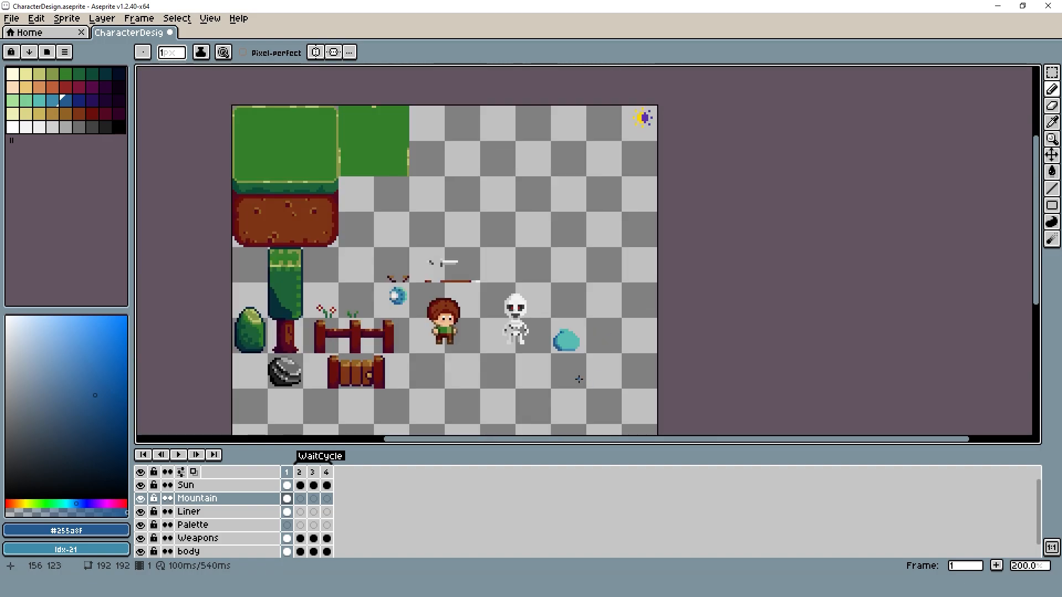
# - Draw a light green (Idx-19) outline inside the teal blob along its upper, left and right inner edges
pyautogui.scroll(1, 579, 379)
pyautogui.moveTo(610, 351); pyautogui.dragTo(552, 360)
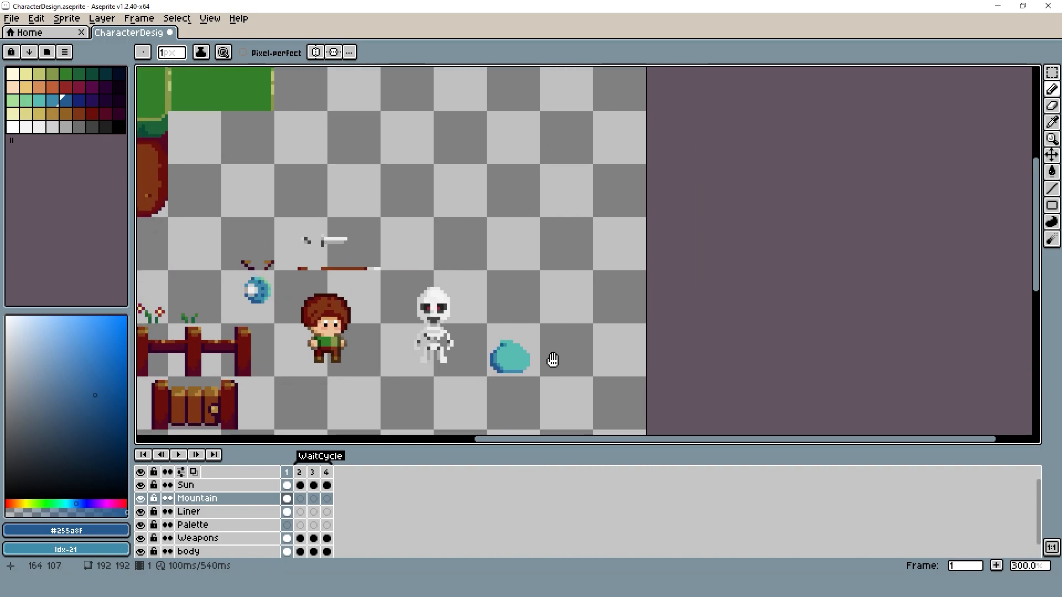
pyautogui.scroll(2, 553, 360)
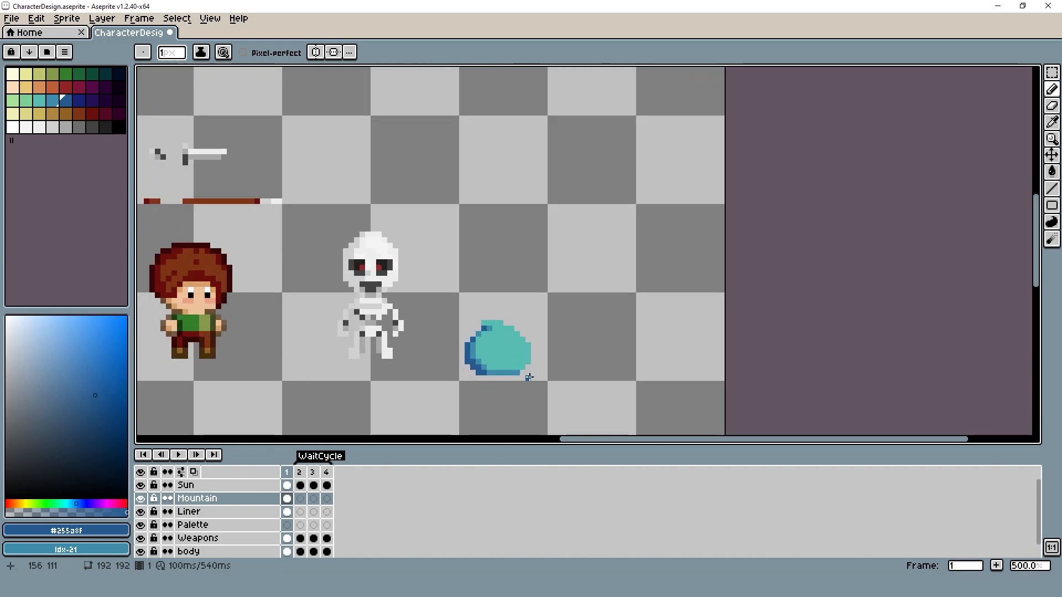
pyautogui.scroll(1, 492, 353)
pyautogui.keyDown('alt'); pyautogui.click(492, 353); pyautogui.keyUp('alt')
pyautogui.scroll(3, 493, 354)
pyautogui.click(28, 101)
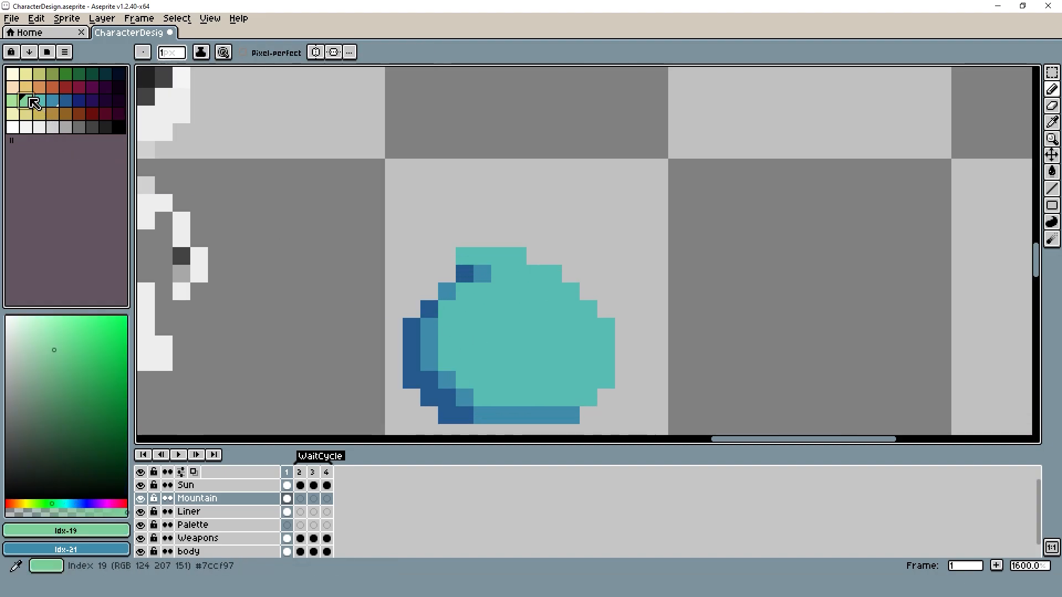
pyautogui.scroll(1, 505, 365)
pyautogui.moveTo(599, 329)
pyautogui.mouseDown()
pyautogui.moveTo(568, 304)
pyautogui.moveTo(571, 374)
pyautogui.moveTo(417, 372)
pyautogui.mouseUp()
pyautogui.hotkey('ctrl', 'z')
pyautogui.moveTo(411, 254); pyautogui.dragTo(542, 261)
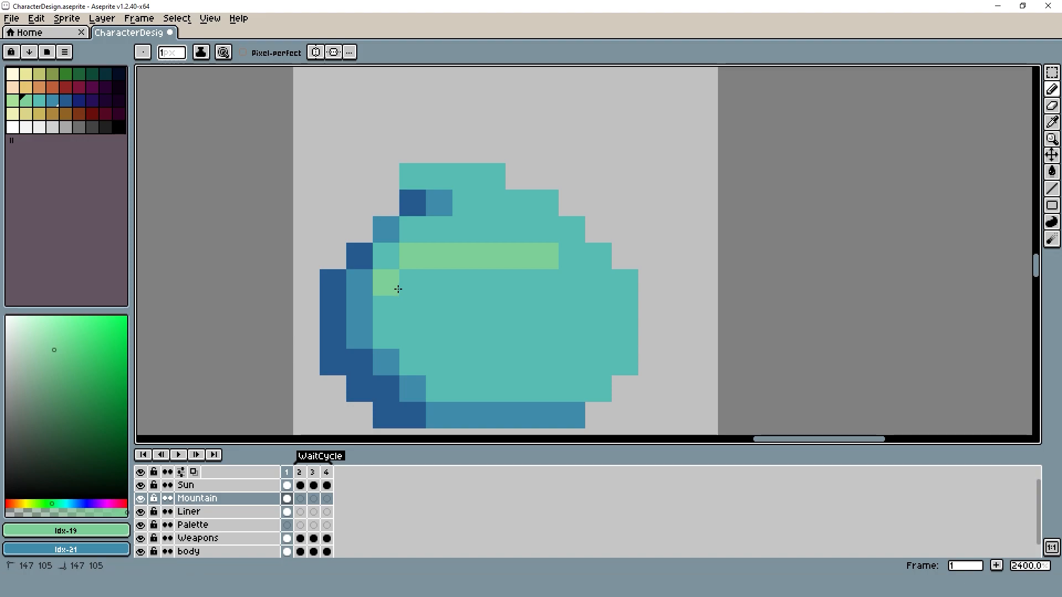
pyautogui.moveTo(392, 285); pyautogui.dragTo(387, 337)
pyautogui.moveTo(571, 304); pyautogui.dragTo(592, 356)
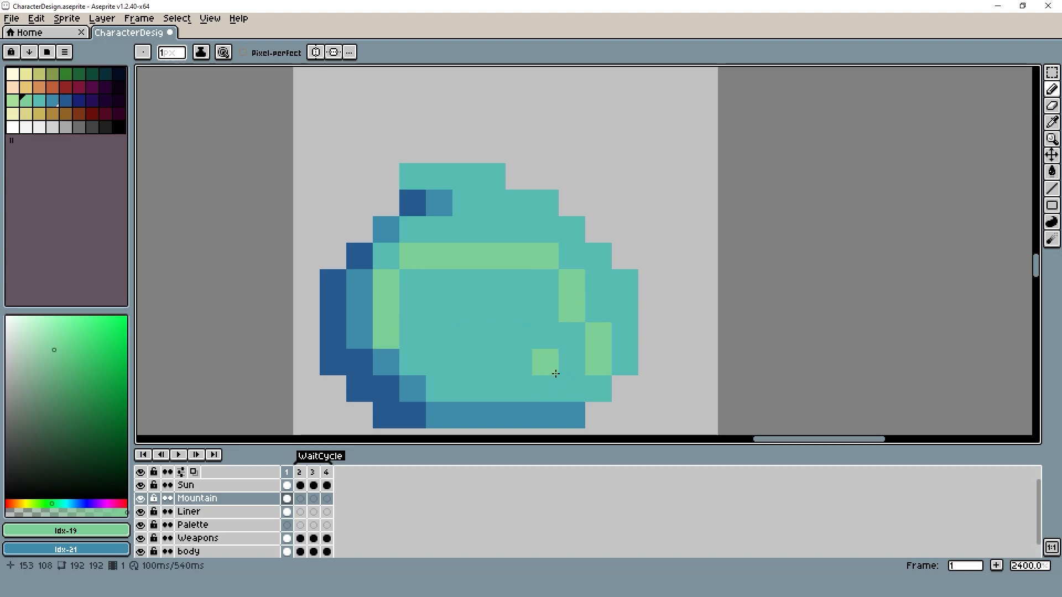
# - Fill the outlined area inside the blob with light green (Idx-19) using the Paint Bucket
pyautogui.press('g')
pyautogui.click(507, 358)
pyautogui.scroll(-2, 506, 357)
pyautogui.scroll(-6, 503, 354)
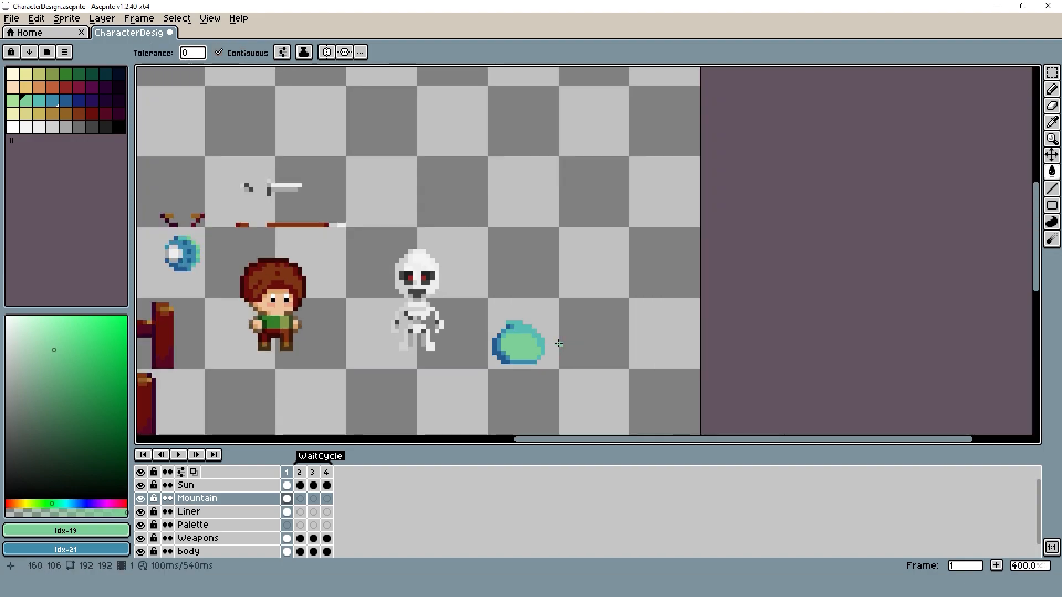
# - Sample near-white #ededed from the skeleton and paint a diagonal highlight on the upper part of the blob
pyautogui.scroll(7, 503, 348)
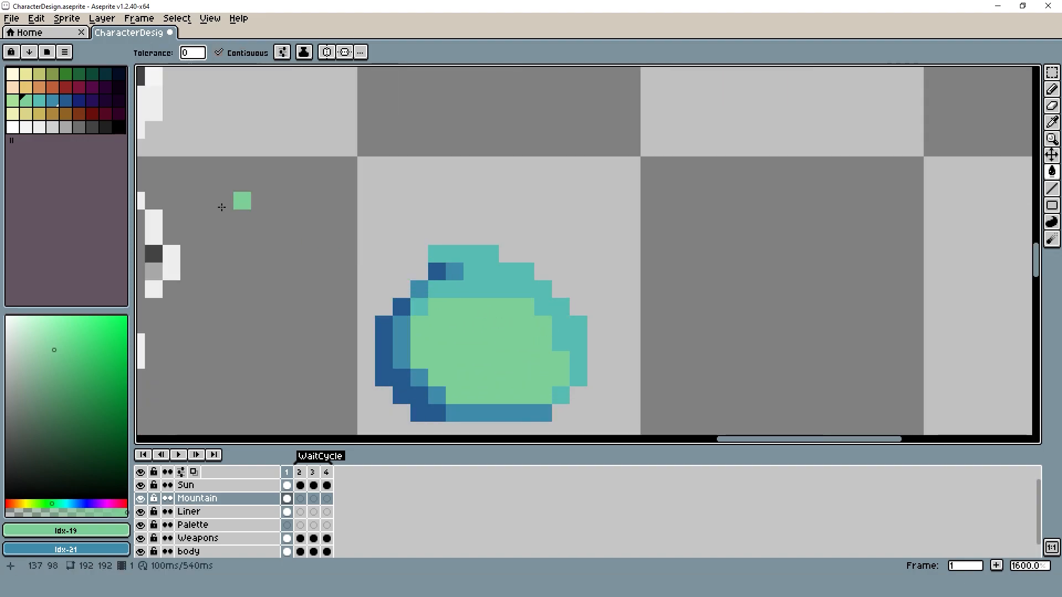
pyautogui.keyDown('alt'); pyautogui.click(174, 252); pyautogui.keyUp('alt')
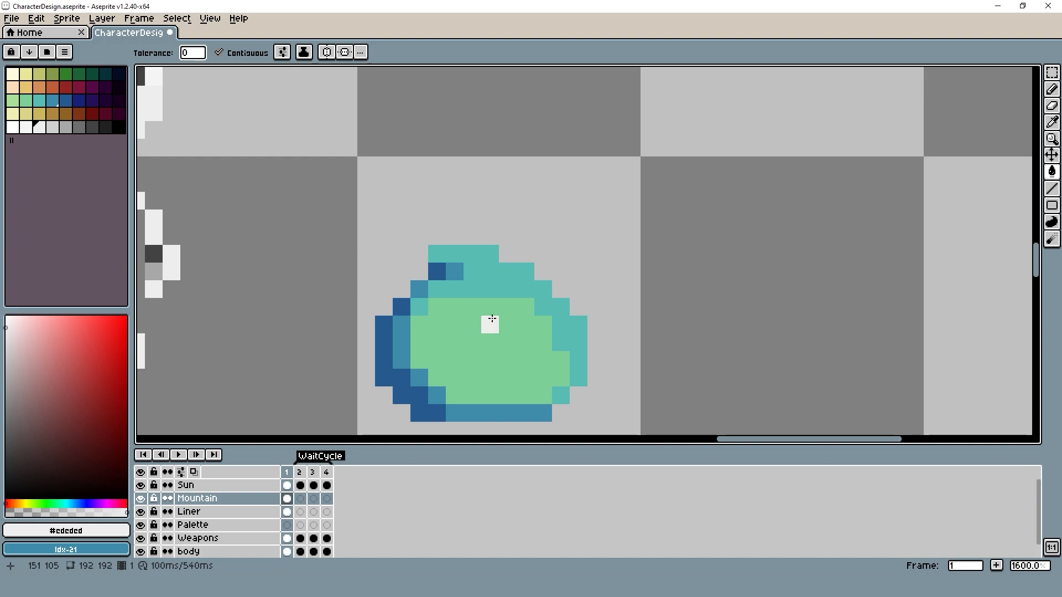
pyautogui.press('b')
pyautogui.moveTo(481, 303); pyautogui.dragTo(507, 316)
pyautogui.click(509, 323)
pyautogui.scroll(1, 539, 339)
pyautogui.click(530, 325)
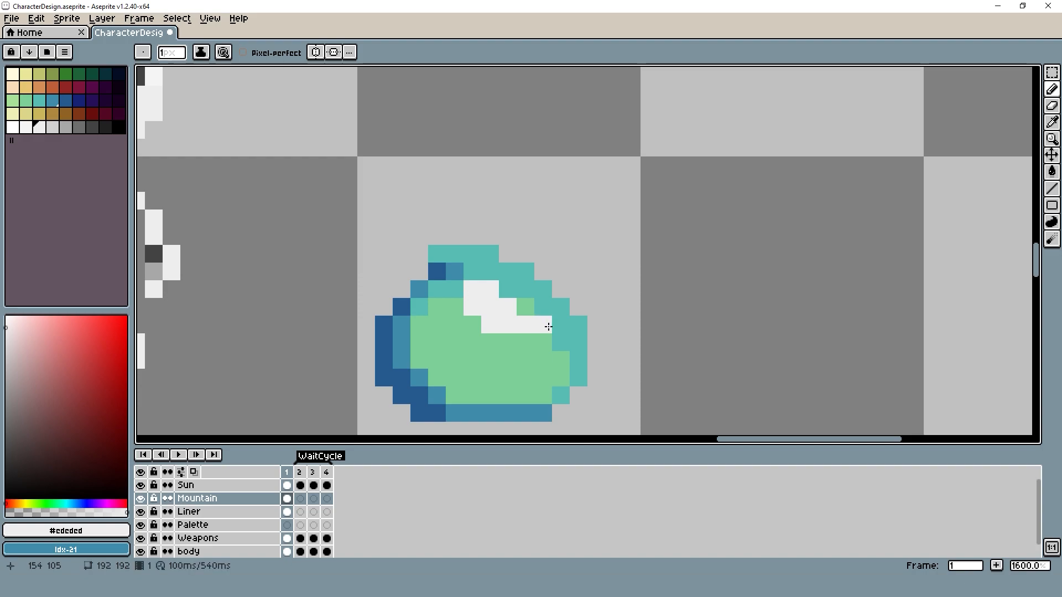
# - Place two black (Idx-44) eye pixels on the same row, one at each end of the blob's white highlight
pyautogui.click(119, 127)
pyautogui.click(467, 300)
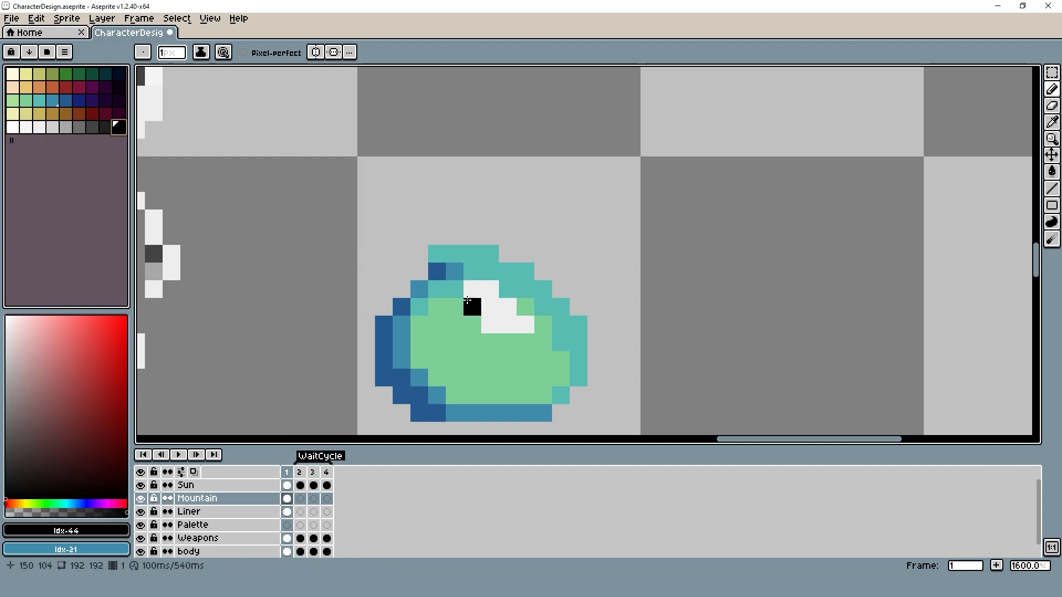
pyautogui.click(518, 307)
pyautogui.scroll(-4, 633, 330)
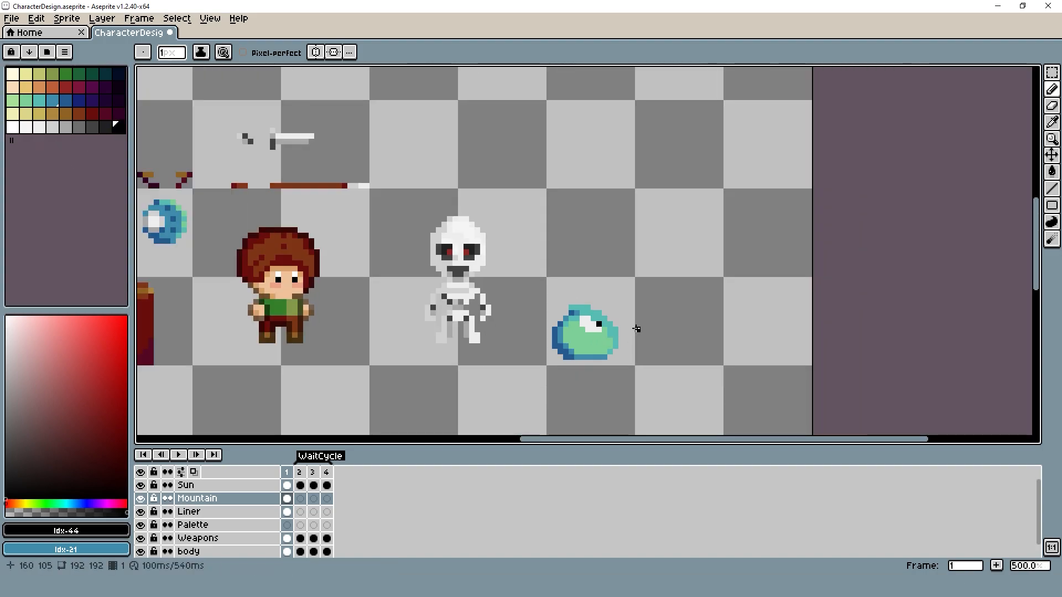
pyautogui.scroll(3, 626, 324)
pyautogui.hotkey('ctrl', 'z')
pyautogui.click(574, 334)
pyautogui.scroll(-5, 560, 323)
pyautogui.scroll(6, 589, 316)
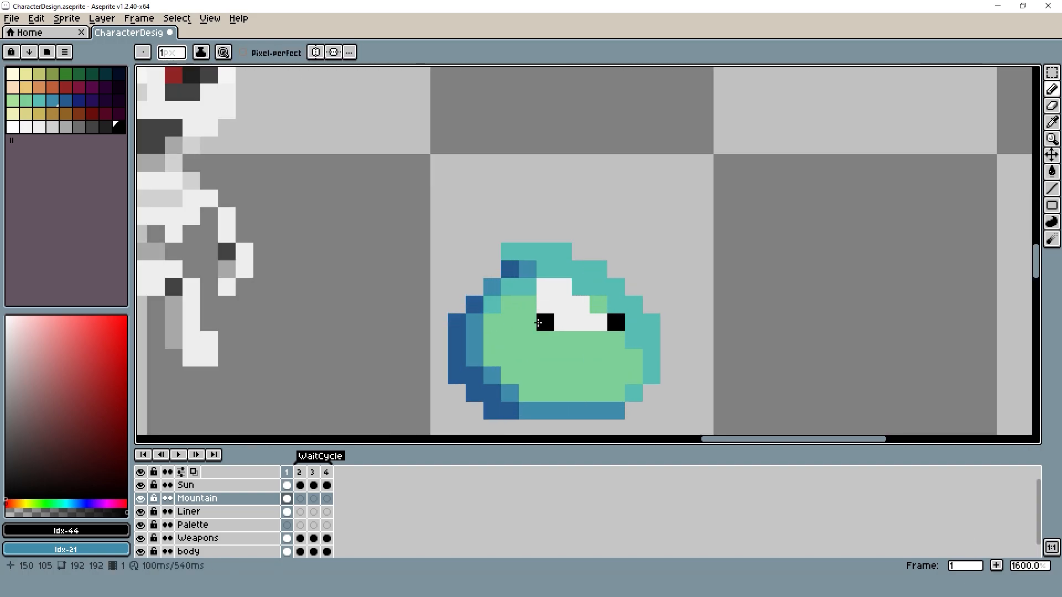
pyautogui.scroll(-7, 592, 342)
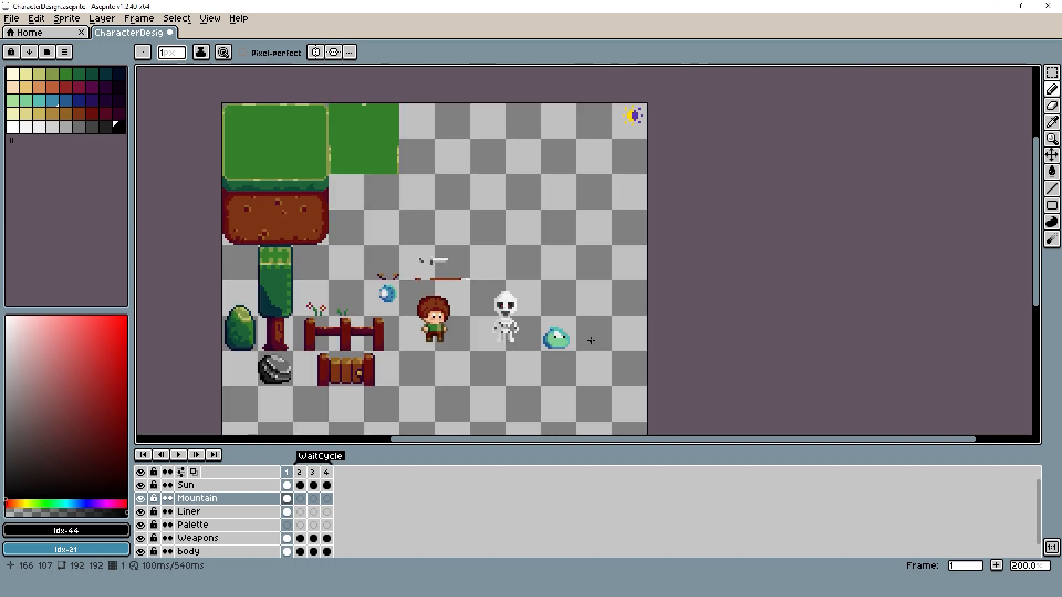
# - Sample the blob's medium blue and draw a three-pixel-wide mouth below the eyes
pyautogui.scroll(6, 591, 340)
pyautogui.press('i')
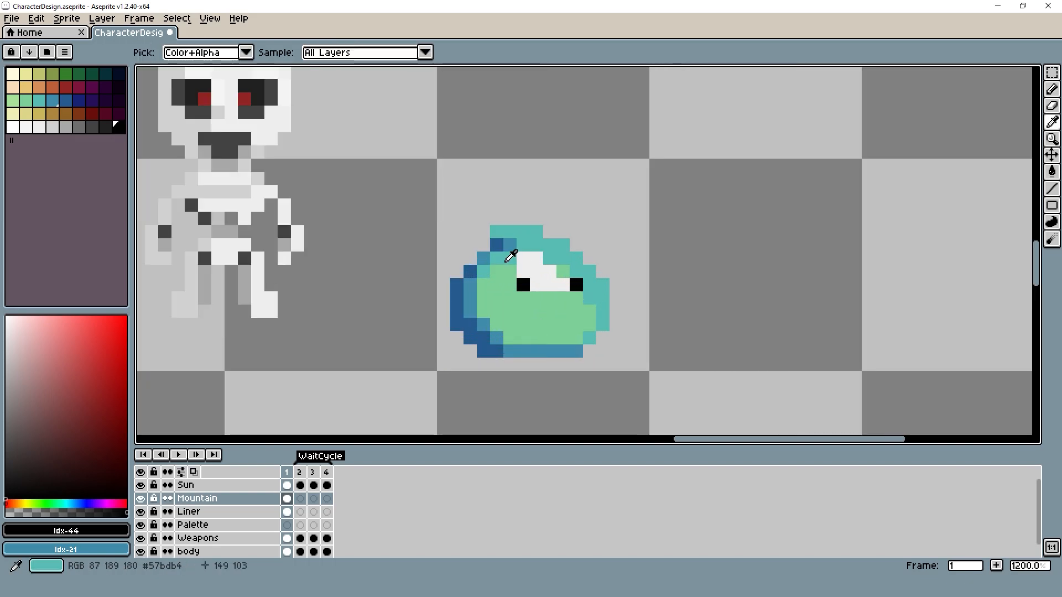
pyautogui.click(508, 255)
pyautogui.press('b')
pyautogui.scroll(1, 549, 335)
pyautogui.moveTo(537, 324); pyautogui.dragTo(546, 321)
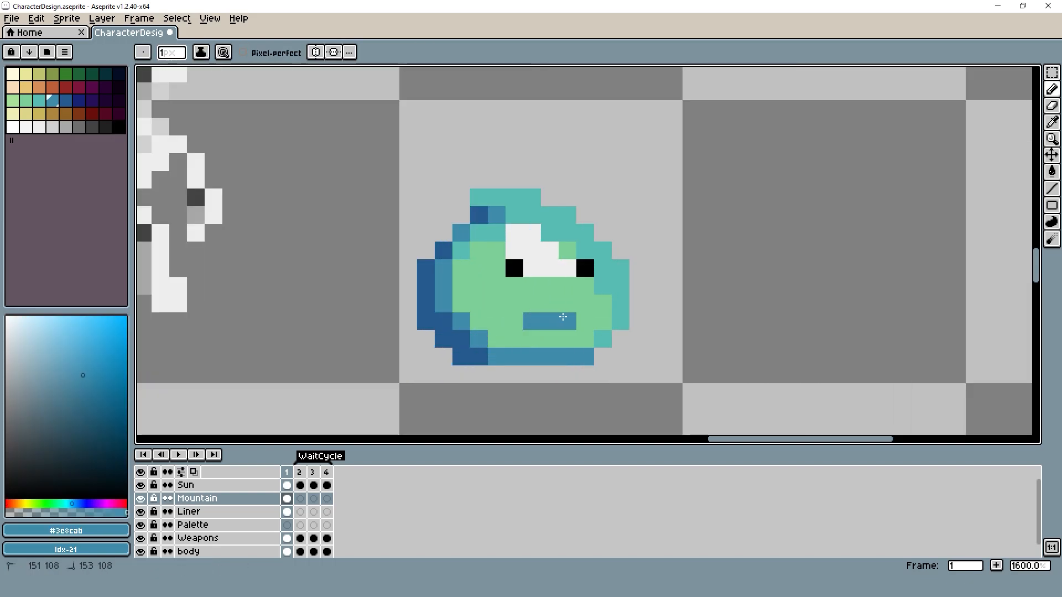
pyautogui.scroll(-7, 562, 317)
pyautogui.scroll(6, 669, 314)
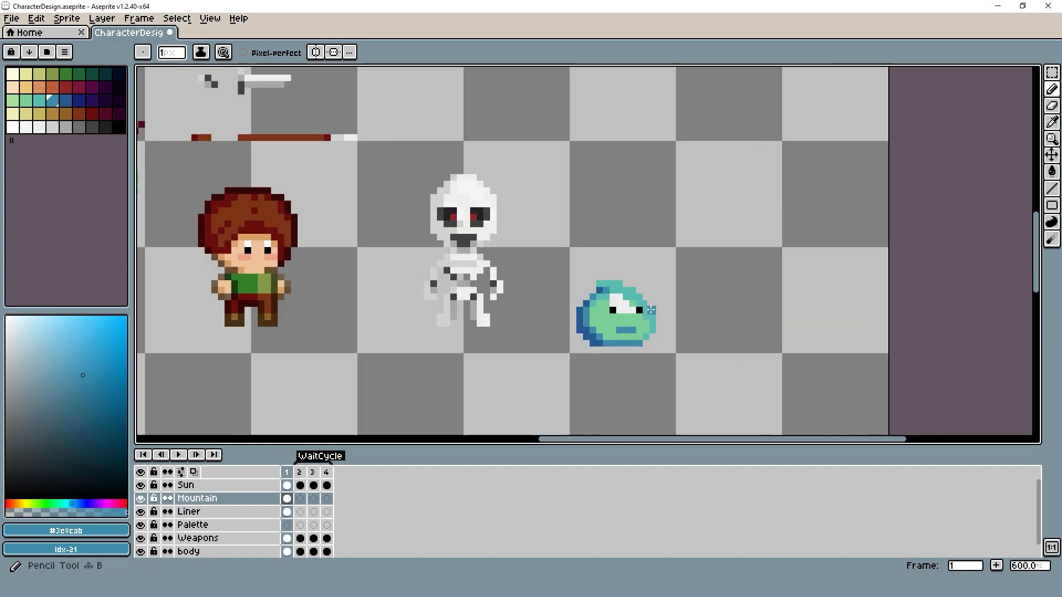
# - Shade the blob's lowest inner row with teal, keep light green #7ccf97 directly beneath the mouth, and save the file
pyautogui.press('i')
pyautogui.click(647, 353)
pyautogui.press('b')
pyautogui.moveTo(626, 366)
pyautogui.mouseDown()
pyautogui.moveTo(558, 367)
pyautogui.moveTo(623, 348)
pyautogui.moveTo(586, 363)
pyautogui.mouseUp()
pyautogui.keyDown('alt'); pyautogui.click(624, 350); pyautogui.keyUp('alt')
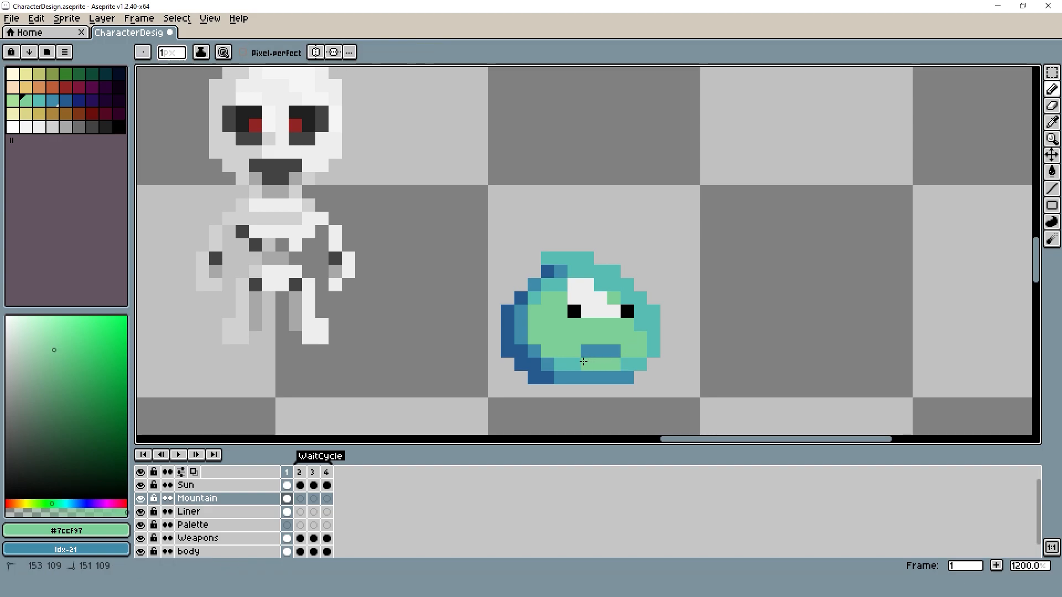
pyautogui.scroll(-4, 503, 326)
pyautogui.scroll(-2, 603, 318)
pyautogui.hotkey('ctrl', 's')
# - Move the blob's right eye one pixel closer to the left eye, cover the old pixel with light green, and save
pyautogui.scroll(5, 563, 331)
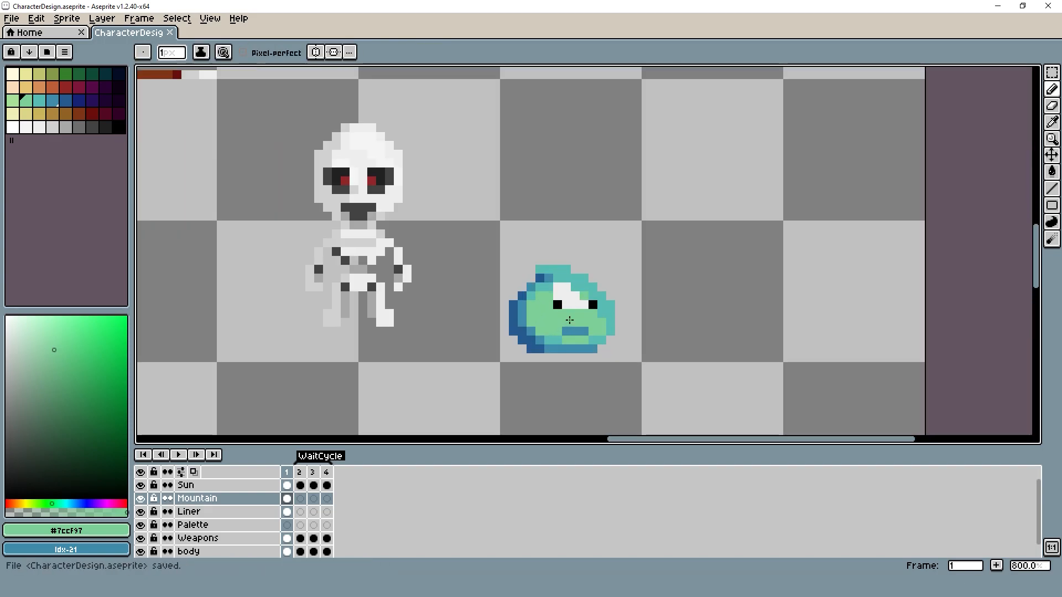
pyautogui.scroll(1, 563, 331)
pyautogui.keyDown('alt'); pyautogui.click(517, 347); pyautogui.keyUp('alt')
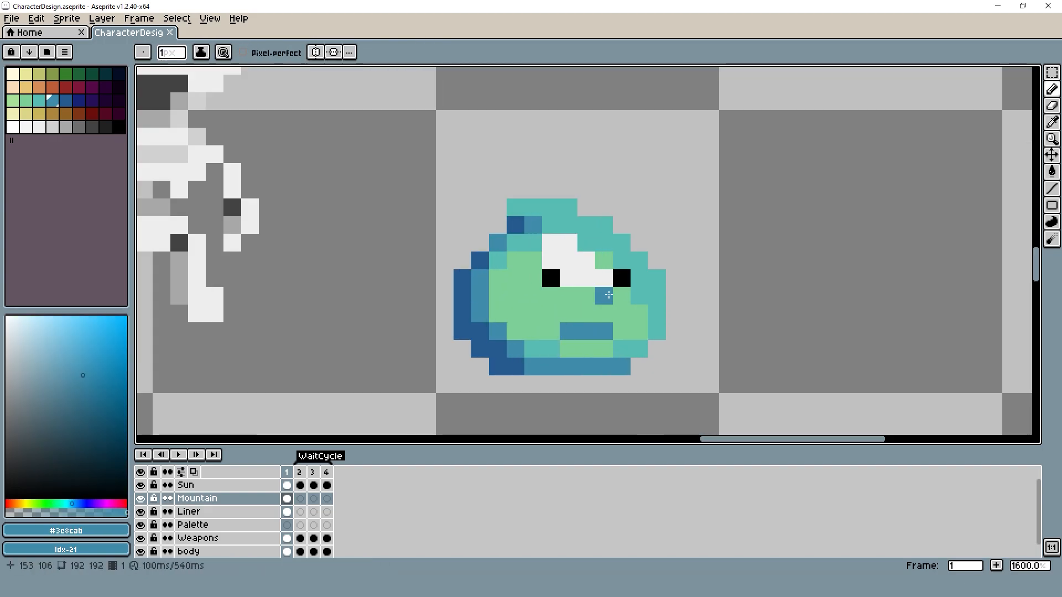
pyautogui.keyDown('alt'); pyautogui.click(551, 279); pyautogui.keyUp('alt')
pyautogui.moveTo(621, 278); pyautogui.dragTo(606, 279)
pyautogui.keyDown('alt'); pyautogui.click(620, 293); pyautogui.keyUp('alt')
pyautogui.click(621, 279)
pyautogui.scroll(-5, 680, 290)
pyautogui.scroll(-1, 687, 295)
pyautogui.hotkey('ctrl', 's')
# - Add a teal #57bdb4 pixel at the blob's lower right inner edge and a light green pixel left of the chin
pyautogui.scroll(6, 688, 293)
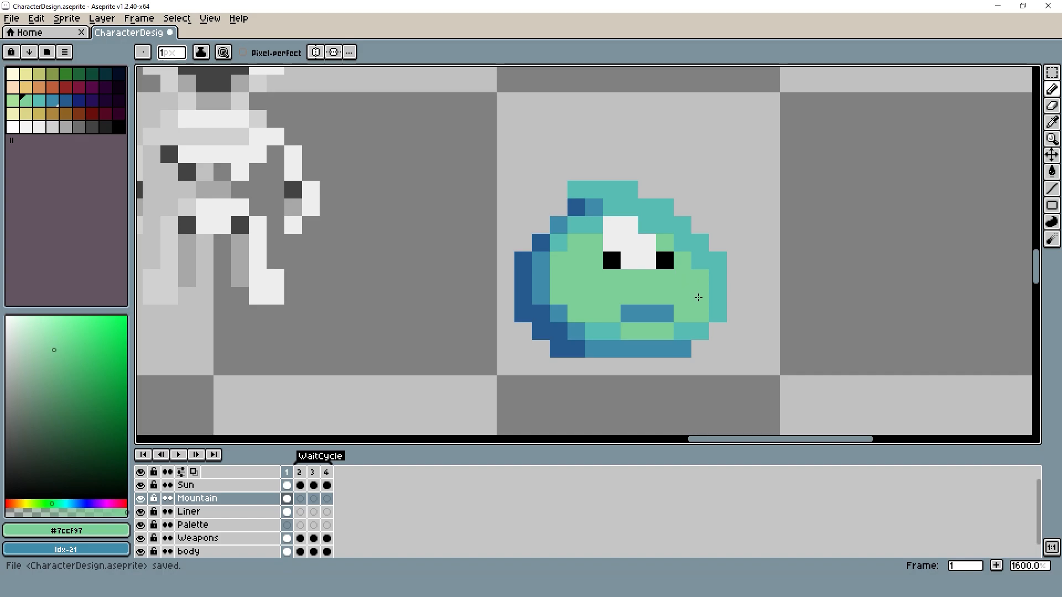
pyautogui.scroll(-6, 697, 296)
pyautogui.scroll(2, 719, 304)
pyautogui.press('v')
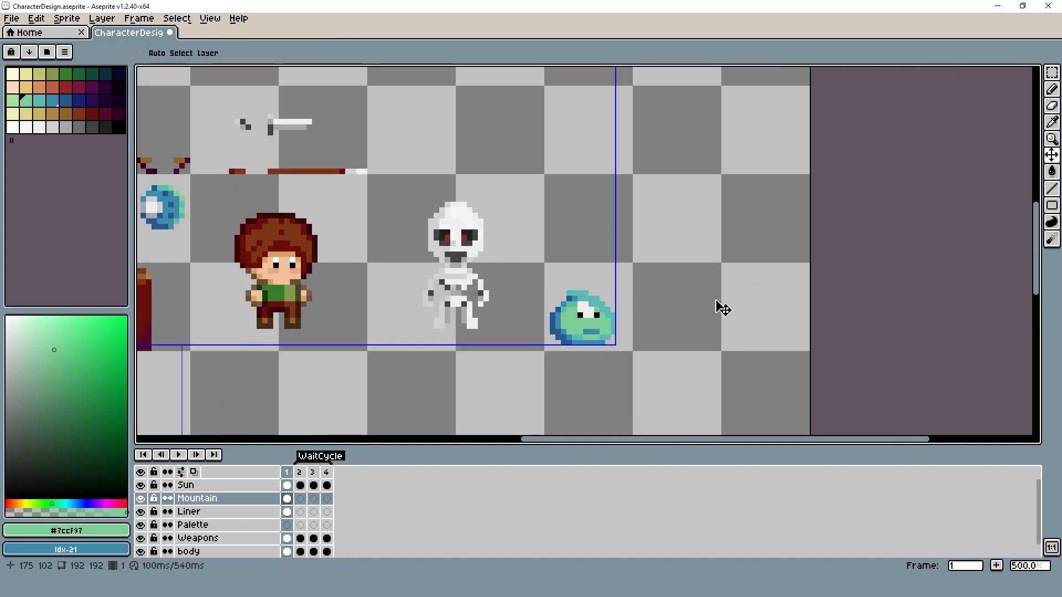
pyautogui.scroll(8, 650, 328)
pyautogui.press('b')
pyautogui.keyDown('alt'); pyautogui.click(412, 322); pyautogui.keyUp('alt')
pyautogui.click(391, 337)
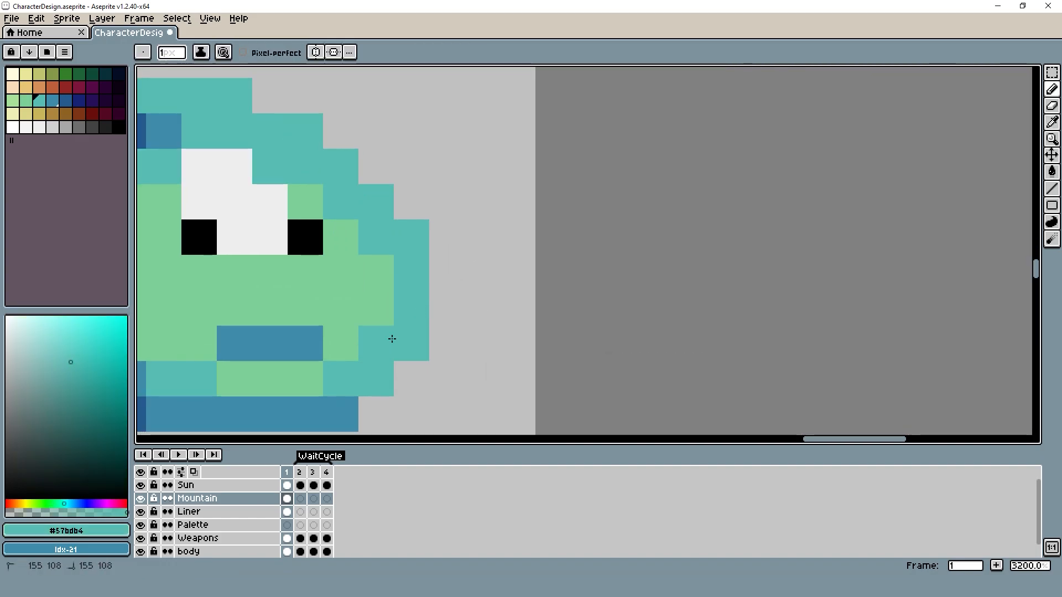
pyautogui.keyDown('alt'); pyautogui.click(298, 373); pyautogui.keyUp('alt')
pyautogui.click(198, 377)
pyautogui.scroll(-9, 370, 331)
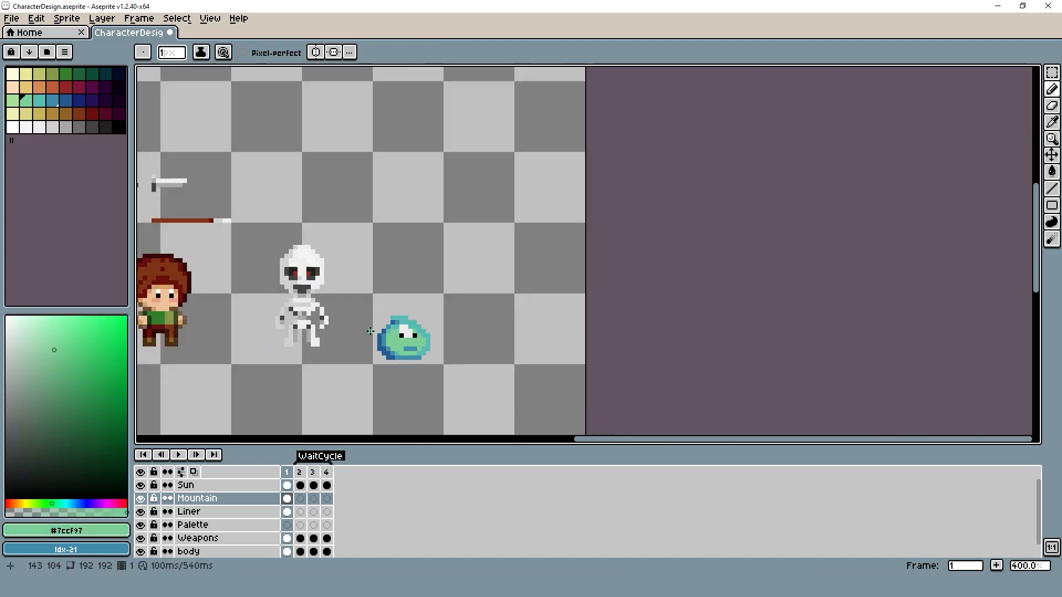
# - Extend the blob's #ededed highlight with two pixels just below the right eye
pyautogui.scroll(7, 357, 339)
pyautogui.keyDown('alt'); pyautogui.click(526, 320); pyautogui.keyUp('alt')
pyautogui.click(516, 344)
pyautogui.click(538, 343)
pyautogui.scroll(-7, 634, 322)
# - Recolour the blob's white highlight to pale green (Idx-18) using the Paint Bucket
pyautogui.scroll(7, 655, 315)
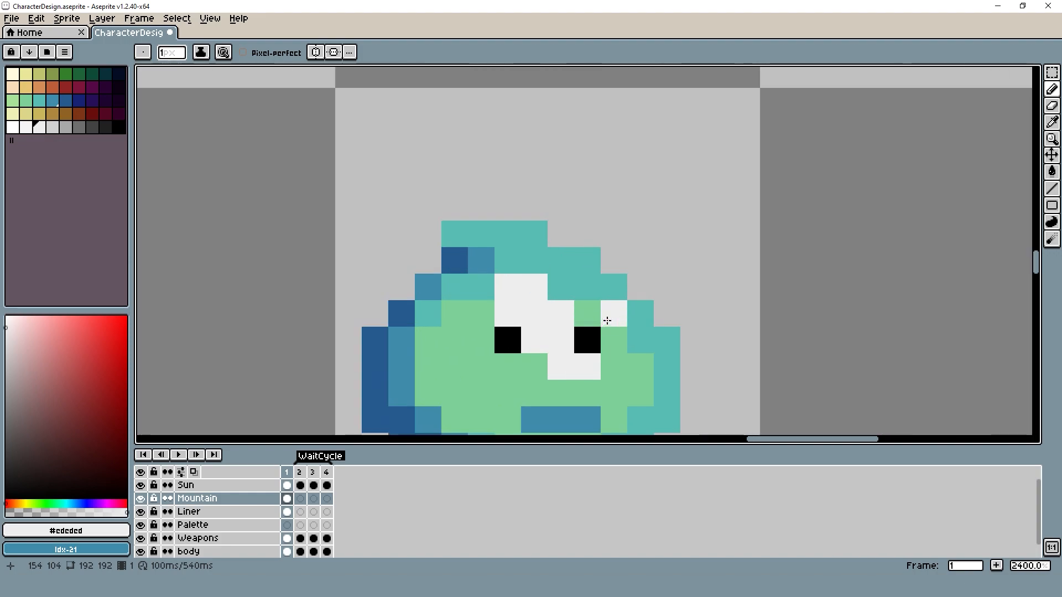
pyautogui.press('alt')
pyautogui.keyDown('alt'); pyautogui.click(446, 315); pyautogui.keyUp('alt')
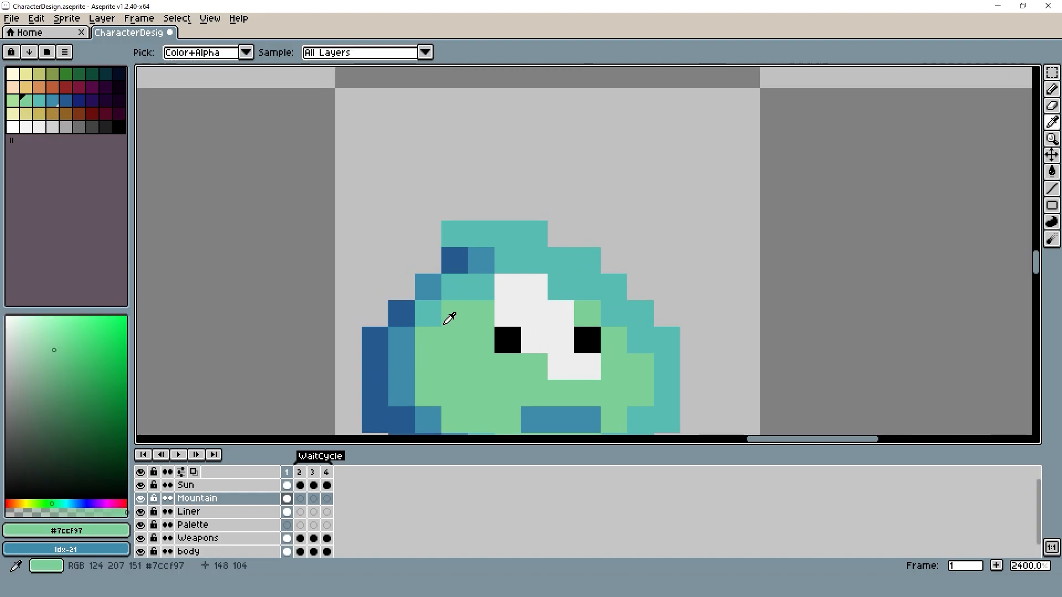
pyautogui.click(13, 100)
pyautogui.press('g')
pyautogui.click(528, 288)
pyautogui.scroll(-5, 528, 288)
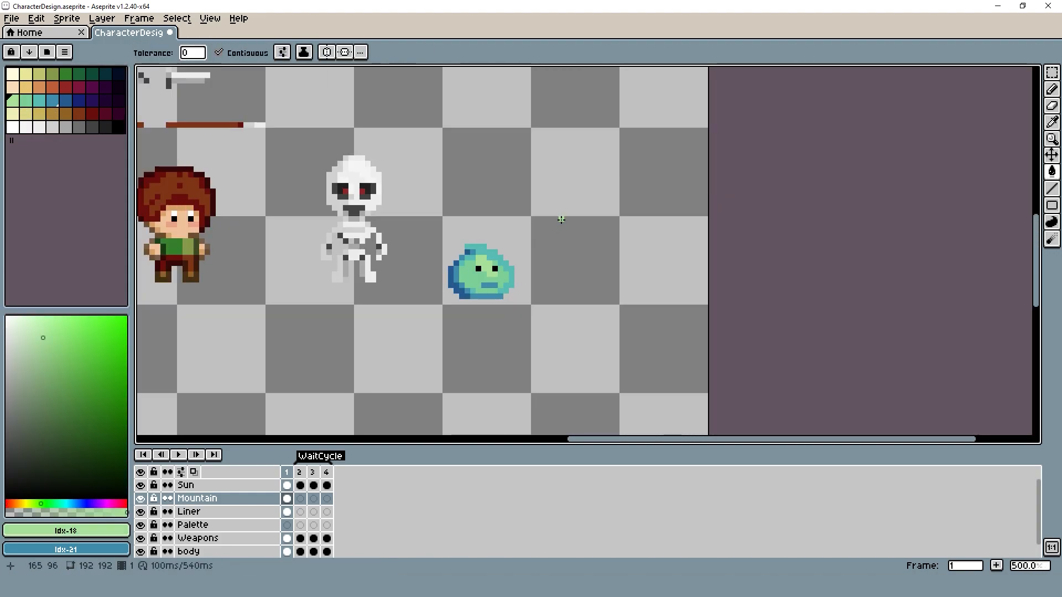
# - Extend the blob's teal #57bdb4 top edge by one pixel to the left and save the file
pyautogui.scroll(3, 553, 227)
pyautogui.press('b')
pyautogui.click(500, 250)
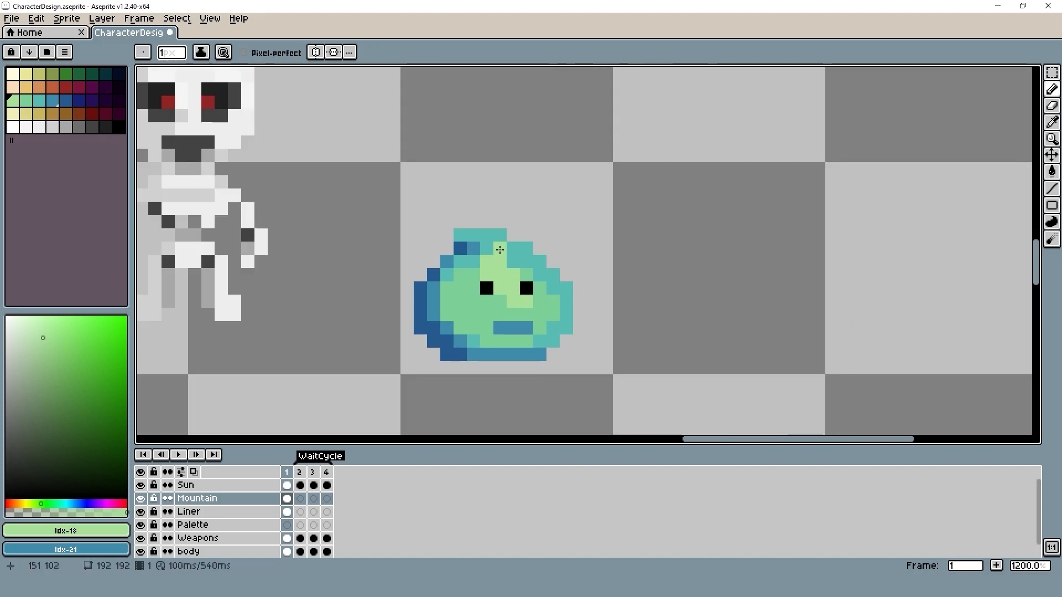
pyautogui.keyDown('alt'); pyautogui.click(487, 230); pyautogui.keyUp('alt')
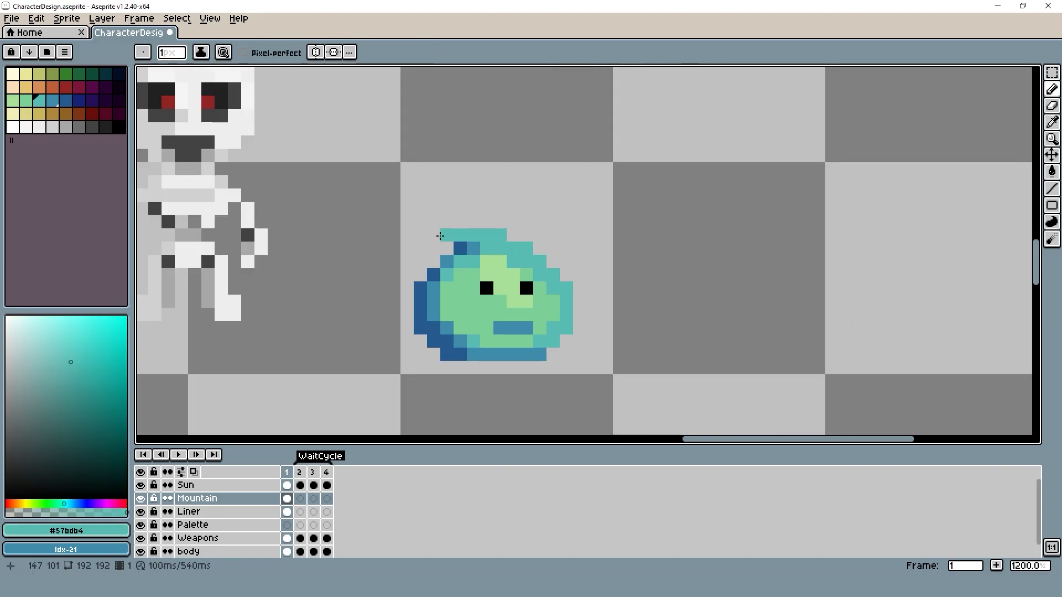
pyautogui.scroll(-6, 567, 221)
pyautogui.scroll(7, 599, 213)
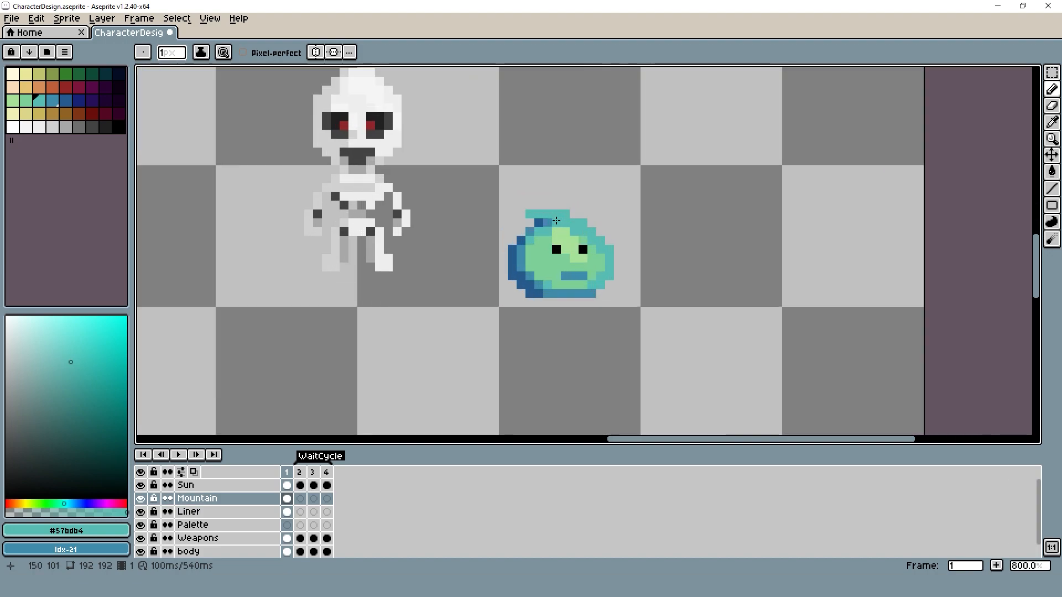
pyautogui.press('alt')
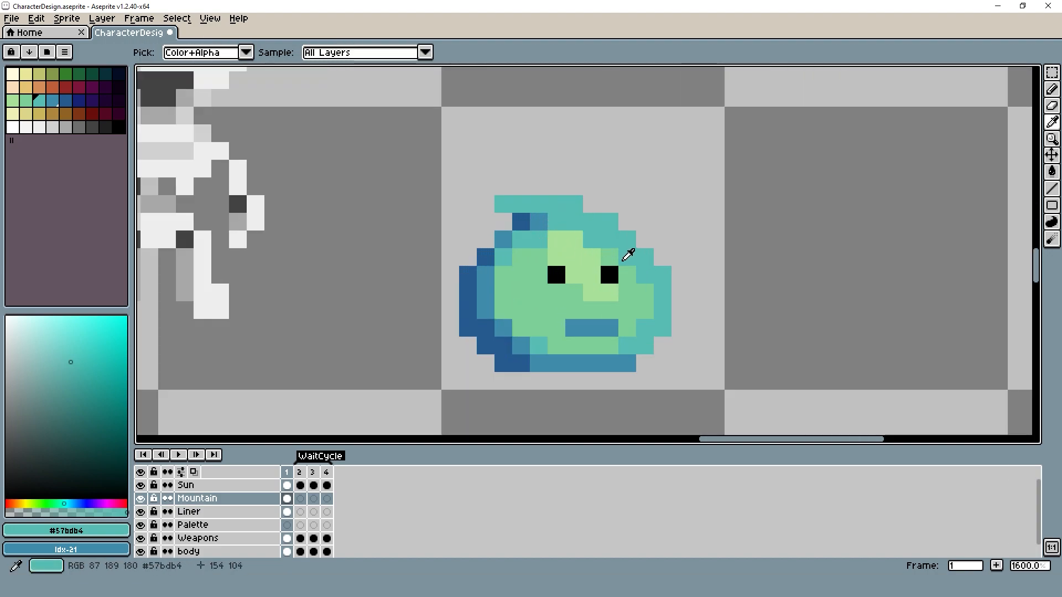
pyautogui.keyDown('alt'); pyautogui.click(620, 252); pyautogui.keyUp('alt')
pyautogui.scroll(-4, 611, 237)
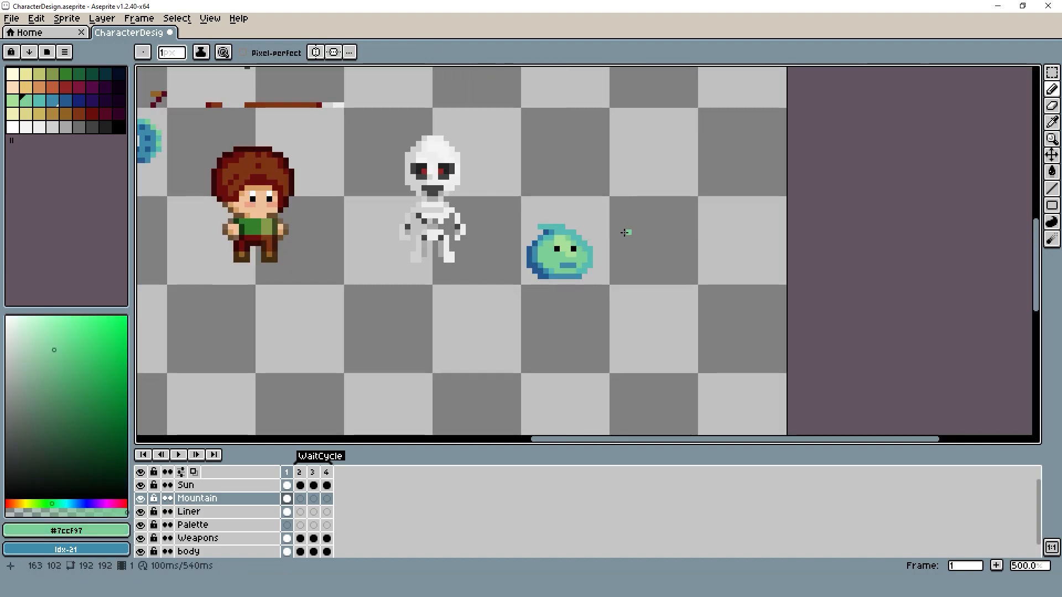
pyautogui.scroll(6, 636, 233)
pyautogui.scroll(-6, 554, 236)
pyautogui.hotkey('ctrl', 's')
# - Inspect the blob up close and compare it with the neighbouring characters and scenery on the sprite sheet
pyautogui.moveTo(598, 249); pyautogui.dragTo(433, 277)
pyautogui.scroll(6, 412, 284)
pyautogui.scroll(-6, 508, 276)
pyautogui.moveTo(525, 277); pyautogui.dragTo(725, 321)
pyautogui.scroll(-2, 662, 276)
pyautogui.moveTo(652, 237); pyautogui.dragTo(602, 257)
pyautogui.scroll(1, 588, 289)
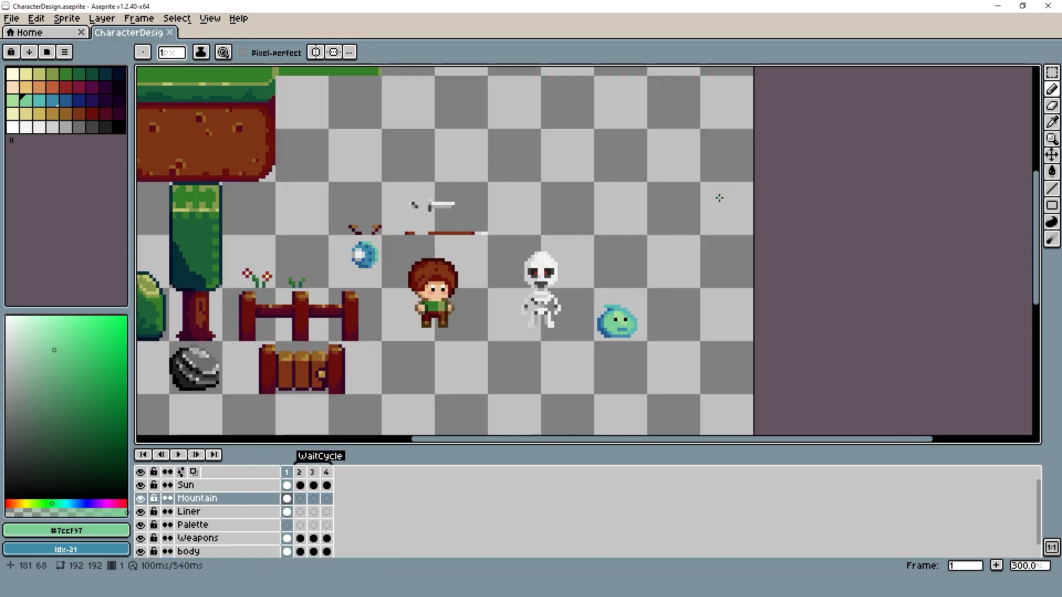
pyautogui.moveTo(678, 215); pyautogui.dragTo(718, 252)
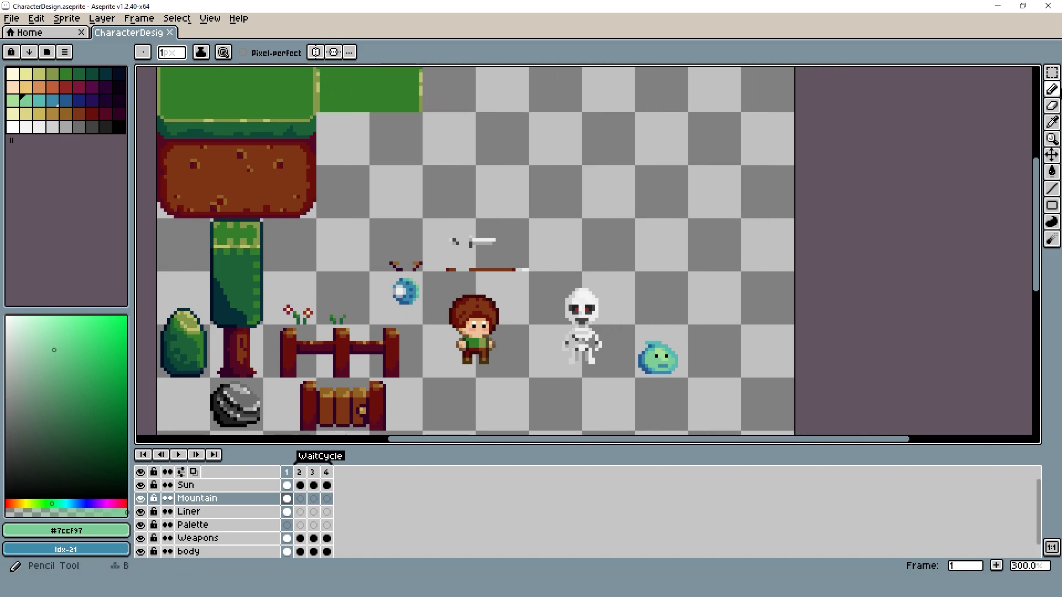
# - Select the blob's 16 x 16 tile, shift it left toward the brown-haired character and raise it three pixels to the character's foot level
pyautogui.click(1051, 73)
pyautogui.moveTo(665, 348); pyautogui.dragTo(673, 361)
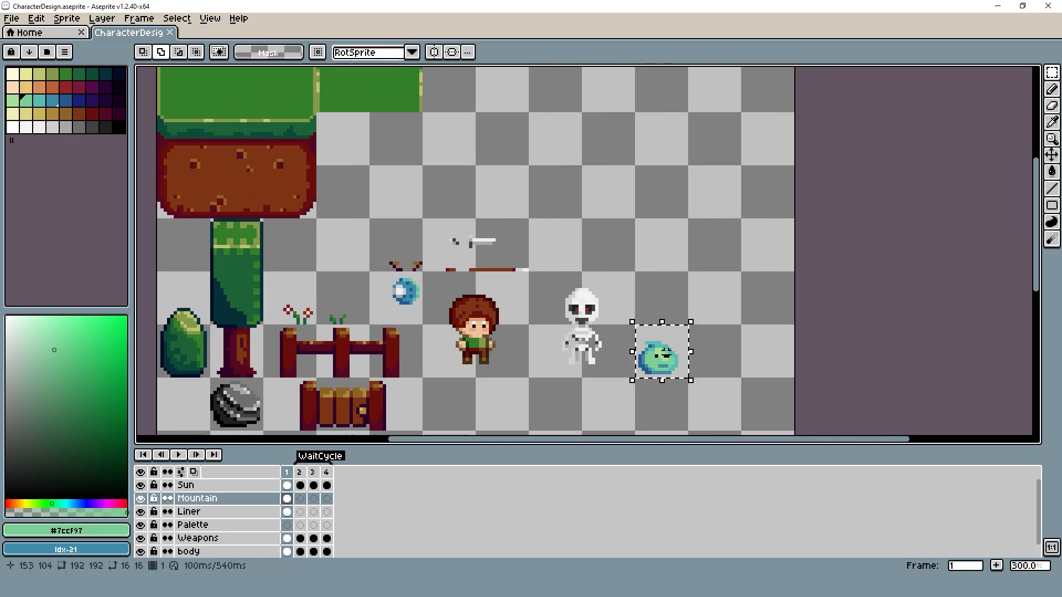
pyautogui.hotkey('shift', 'Left')
pyautogui.hotkey('shift', 'Left')
pyautogui.hotkey('shift', 'Left')
pyautogui.press('Up')
pyautogui.press('Up')
pyautogui.press('Up')
pyautogui.press('Up')
pyautogui.press('Up')
pyautogui.press('Up')
# - Return the raised blob to its column beside the skeleton, apply the move and save the file
pyautogui.hotkey('shift', 'Right')
pyautogui.hotkey('shift', 'Right')
pyautogui.hotkey('shift', 'Right')
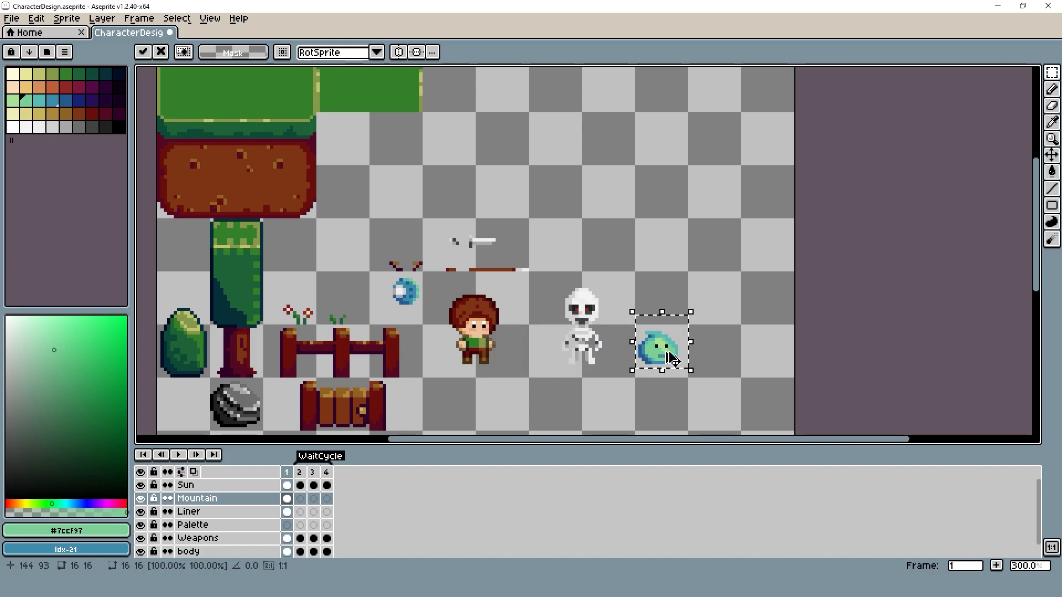
pyautogui.press('Return')
pyautogui.hotkey('ctrl', 's')
# - Nudge the selected blob one pixel to the right and deselect it
pyautogui.scroll(1, 672, 358)
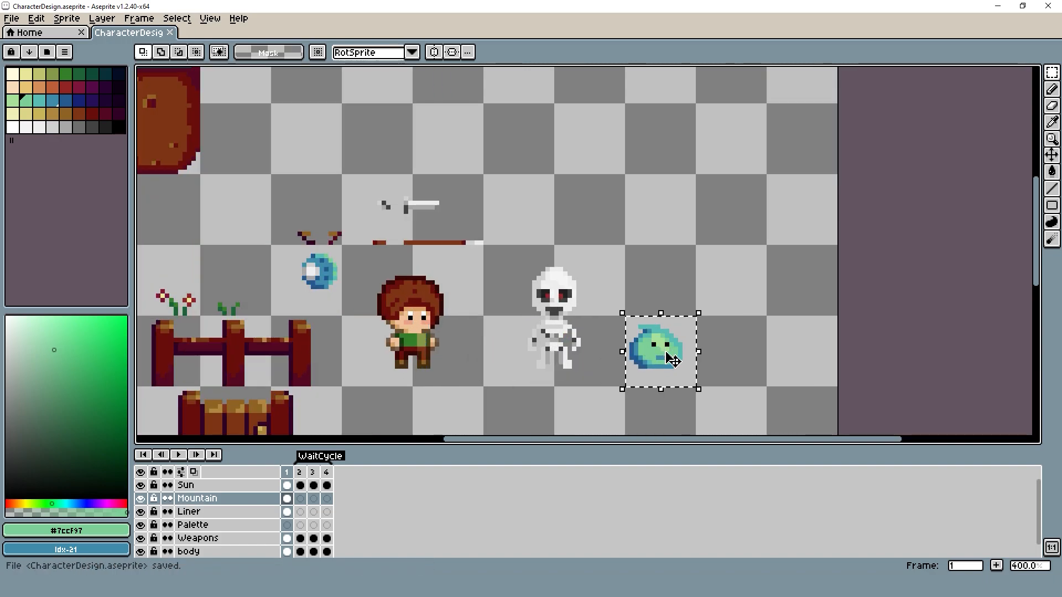
pyautogui.press('Right')
pyautogui.hotkey('ctrl', 'd')
pyautogui.moveTo(663, 340); pyautogui.dragTo(594, 255)
pyautogui.scroll(-2, 561, 257)
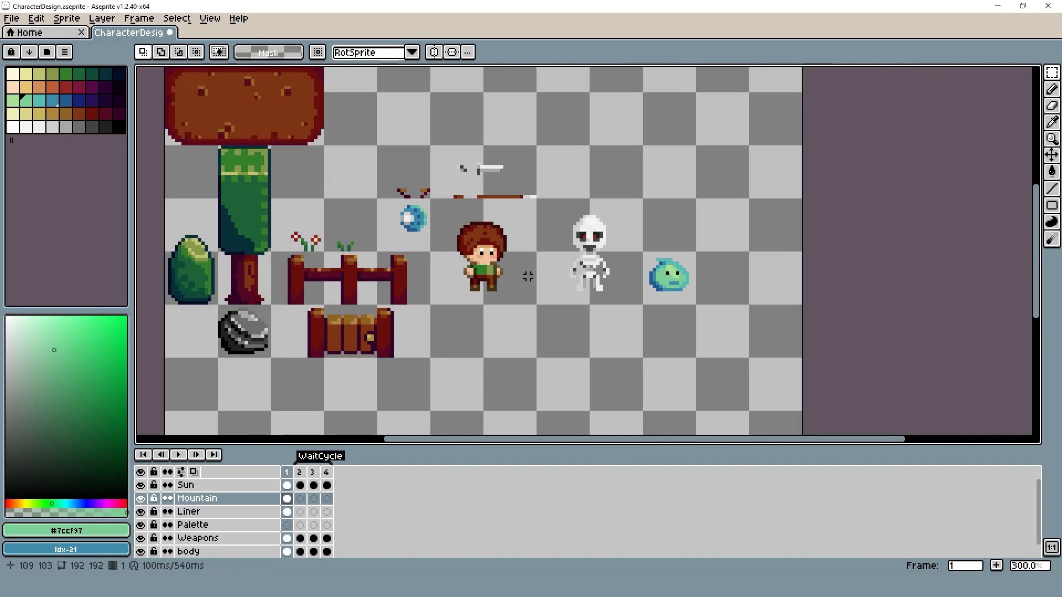